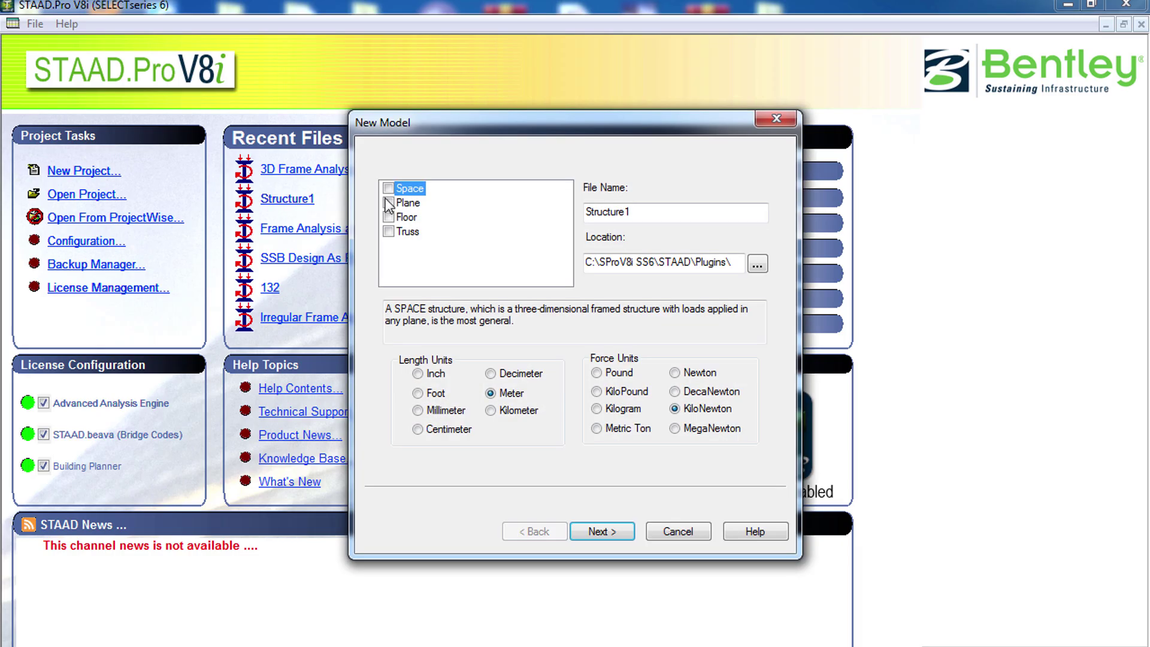
Create a new truss project 'Truss Analysis And Design As Per AISC Code' in meters and metric tons.
click(403, 233)
double_click(646, 214)
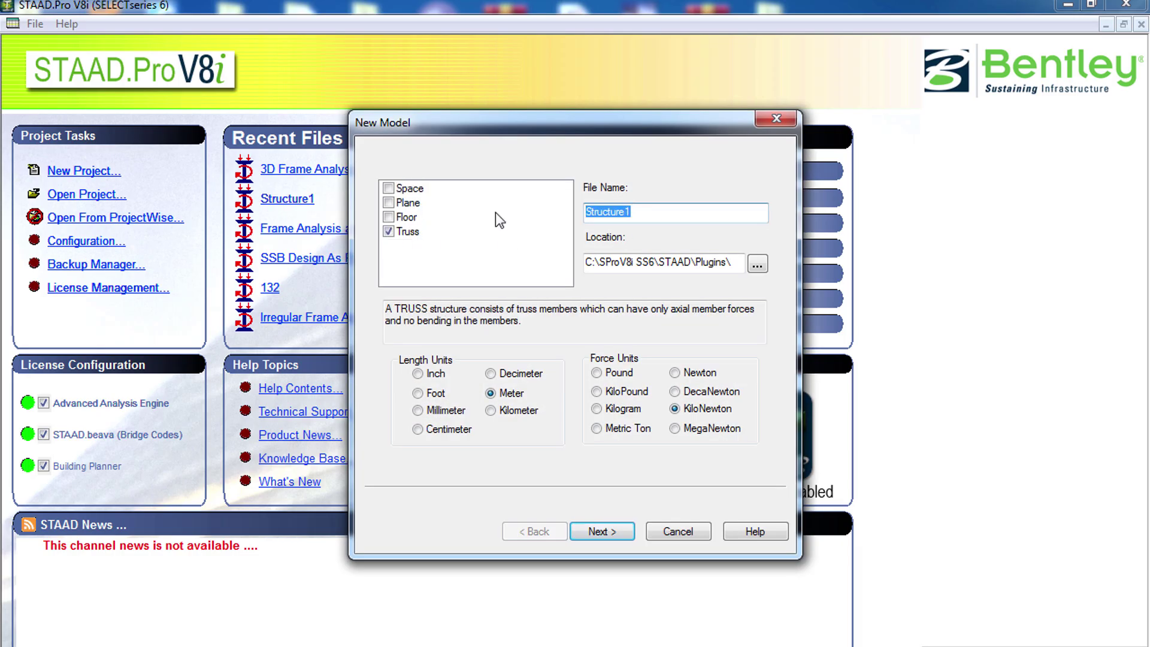
text(TR)
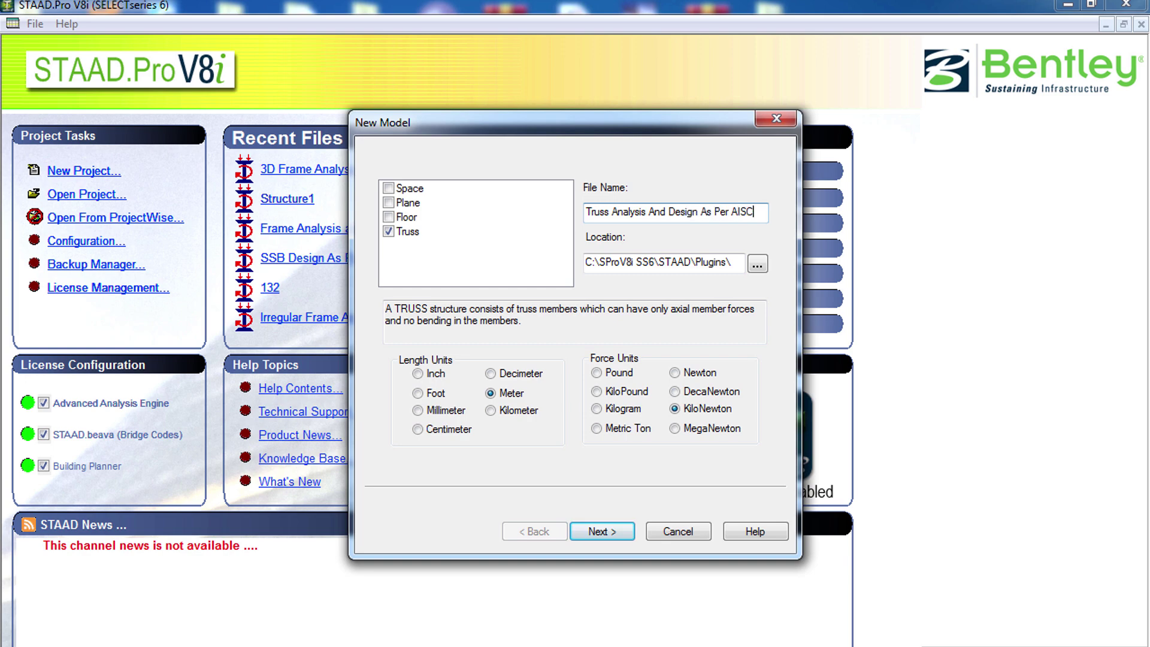
text(Code)
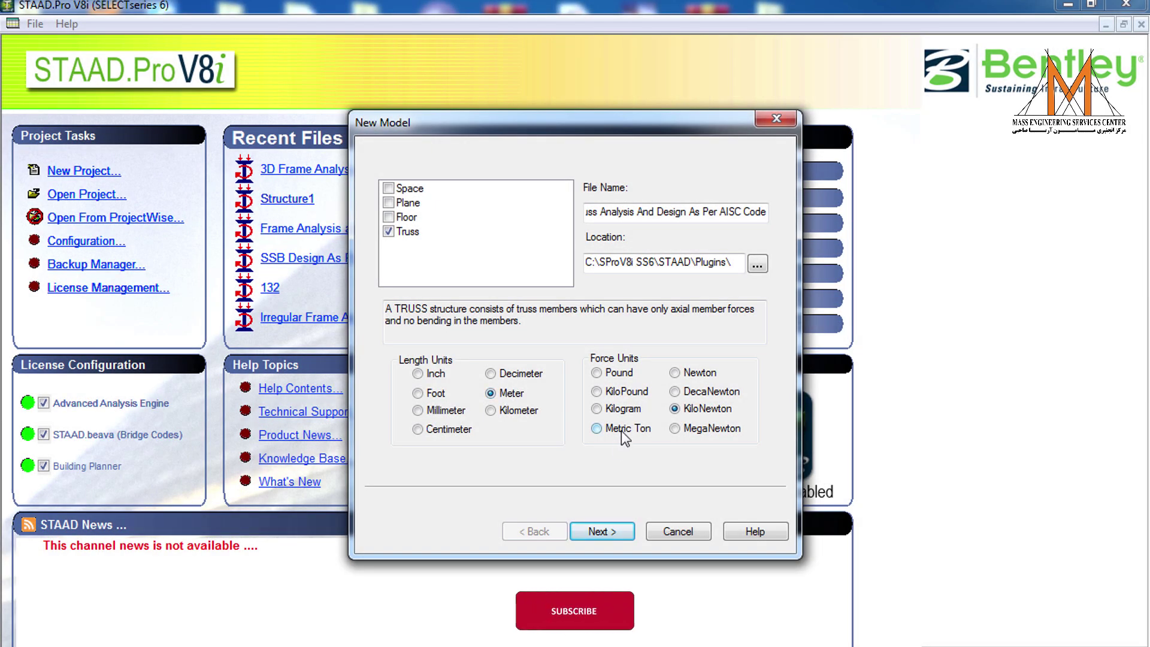
click(622, 429)
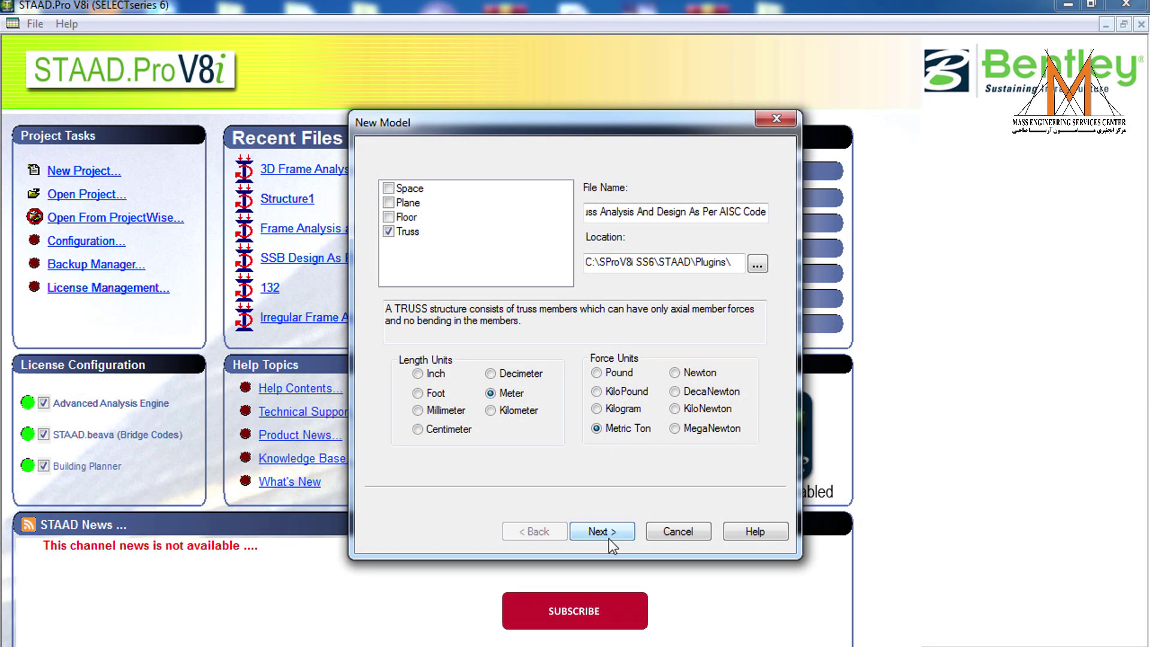
click(608, 534)
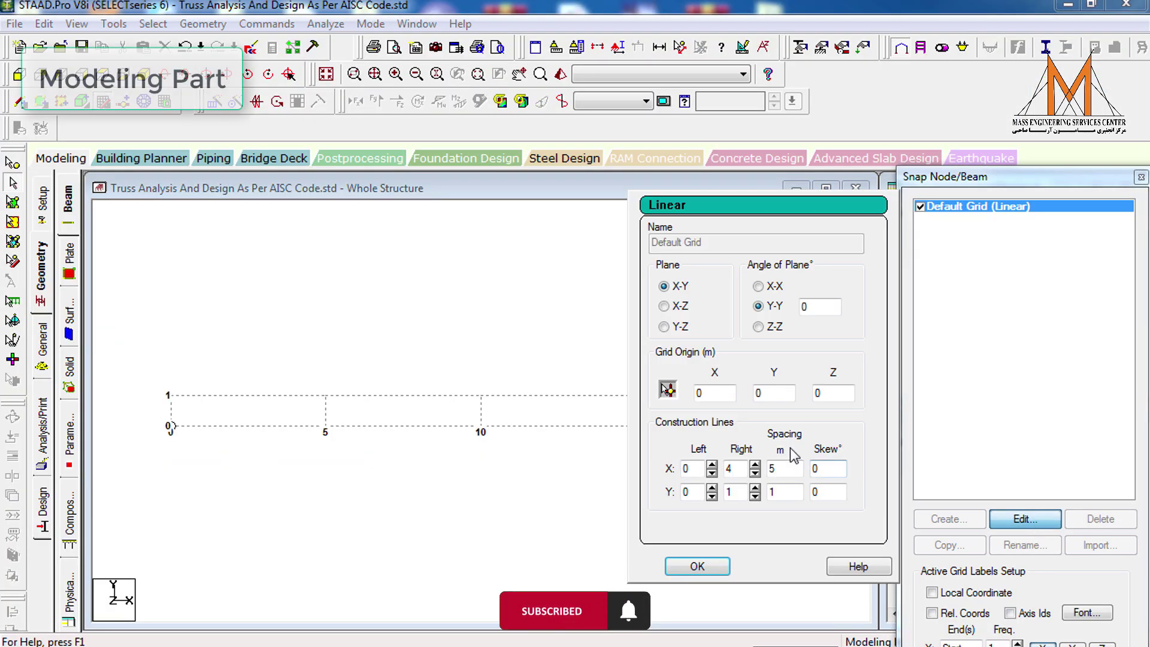
Set the linear grid to four 5 m X bays with 2 m Y spacing.
double_click(792, 491)
text(2)
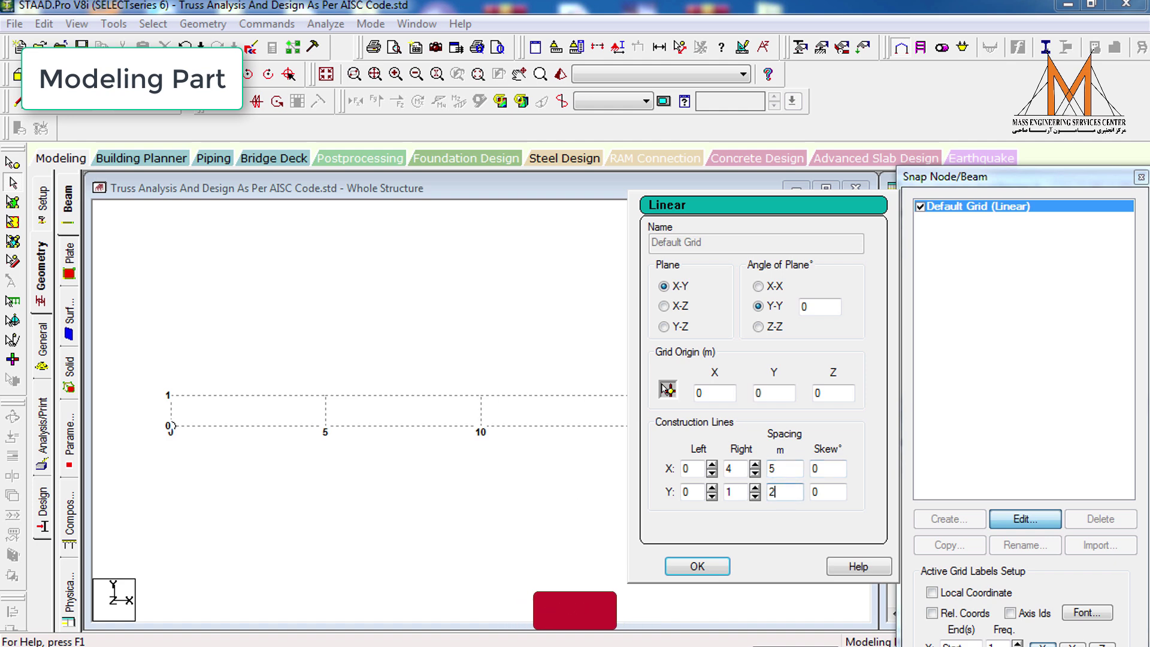
click(697, 568)
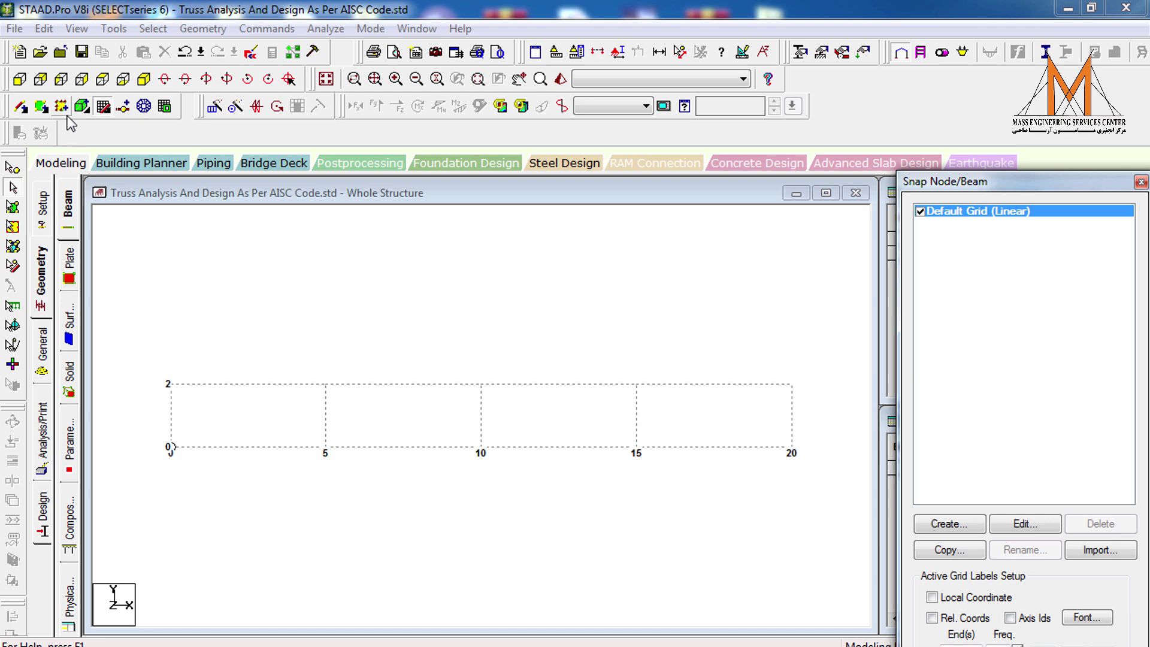
With node/beam snapping on, draw the 20 m top and bottom chords and 2 m end verticals.
drag(1027, 181, 1026, 68)
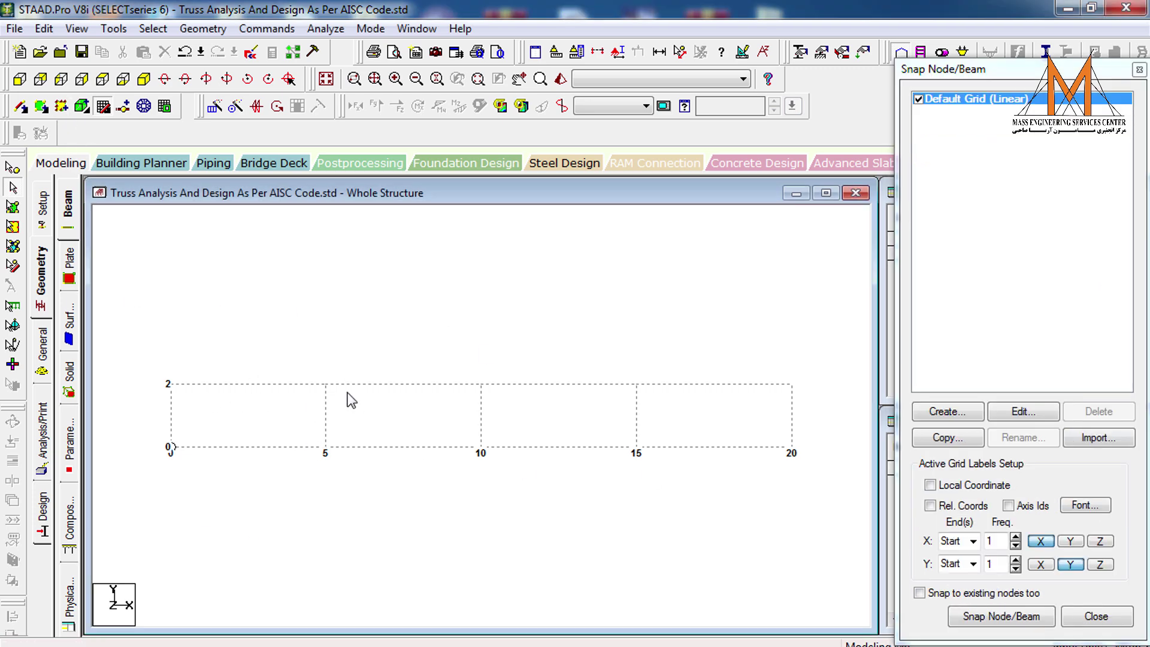
click(1002, 616)
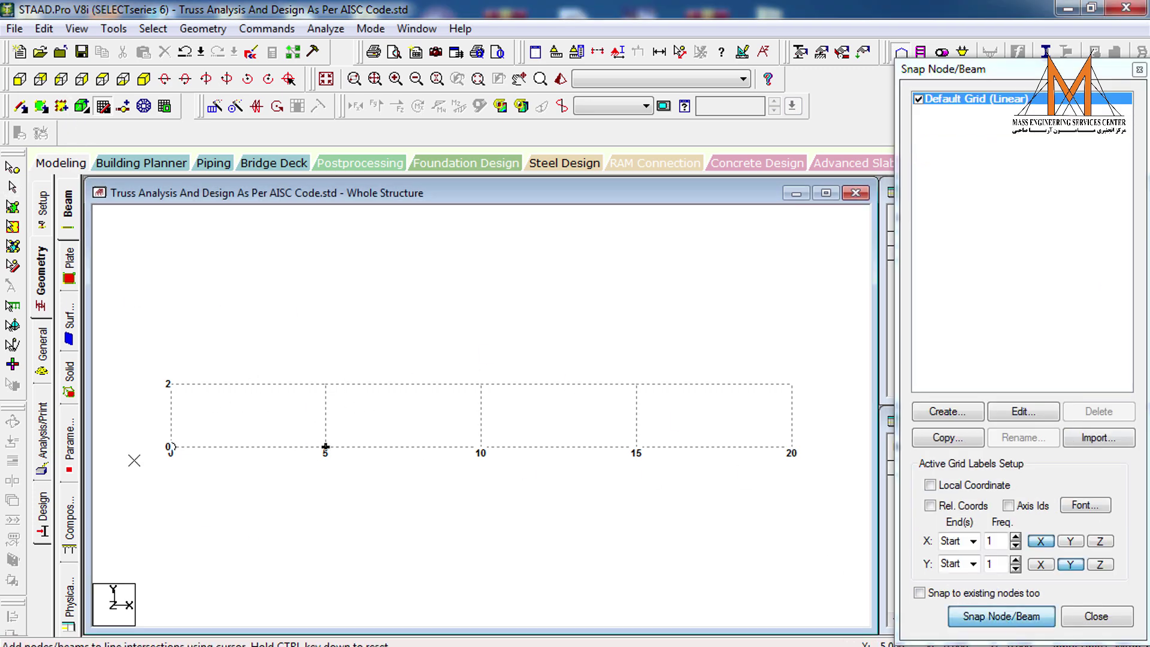
click(171, 447)
click(171, 384)
click(325, 383)
click(481, 384)
click(636, 384)
click(791, 384)
click(791, 447)
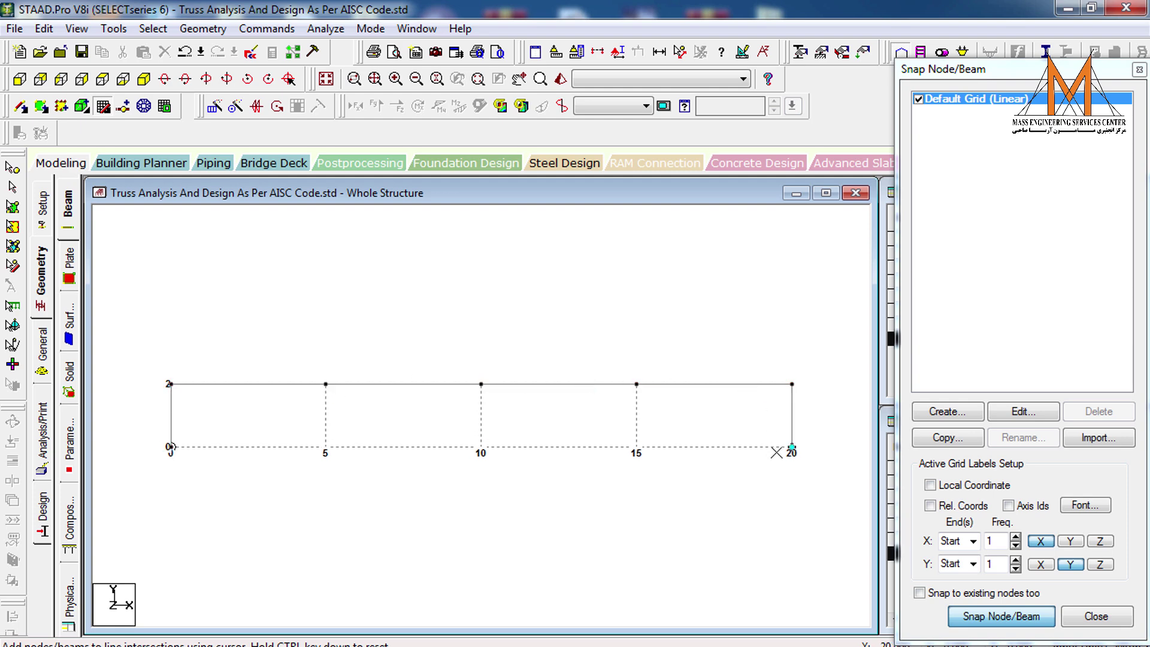
click(637, 447)
click(481, 447)
click(326, 446)
click(171, 446)
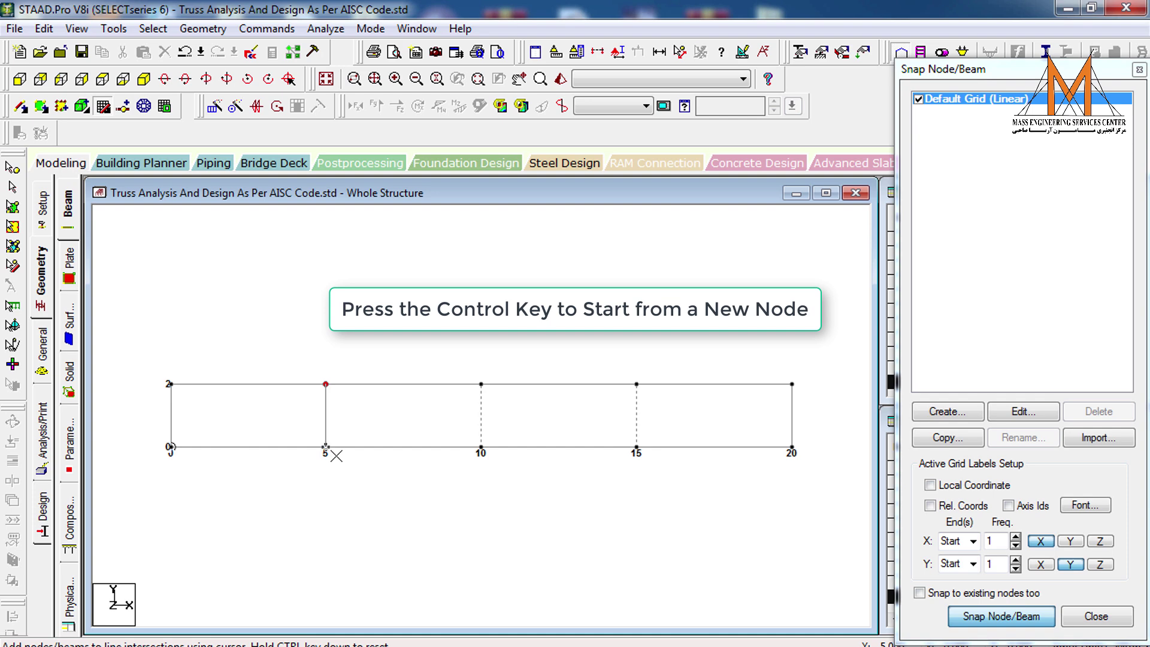
Add the interior diagonals and the vertical at 15 m, then go to member properties.
click(480, 446)
ctrl+click(171, 384)
click(326, 446)
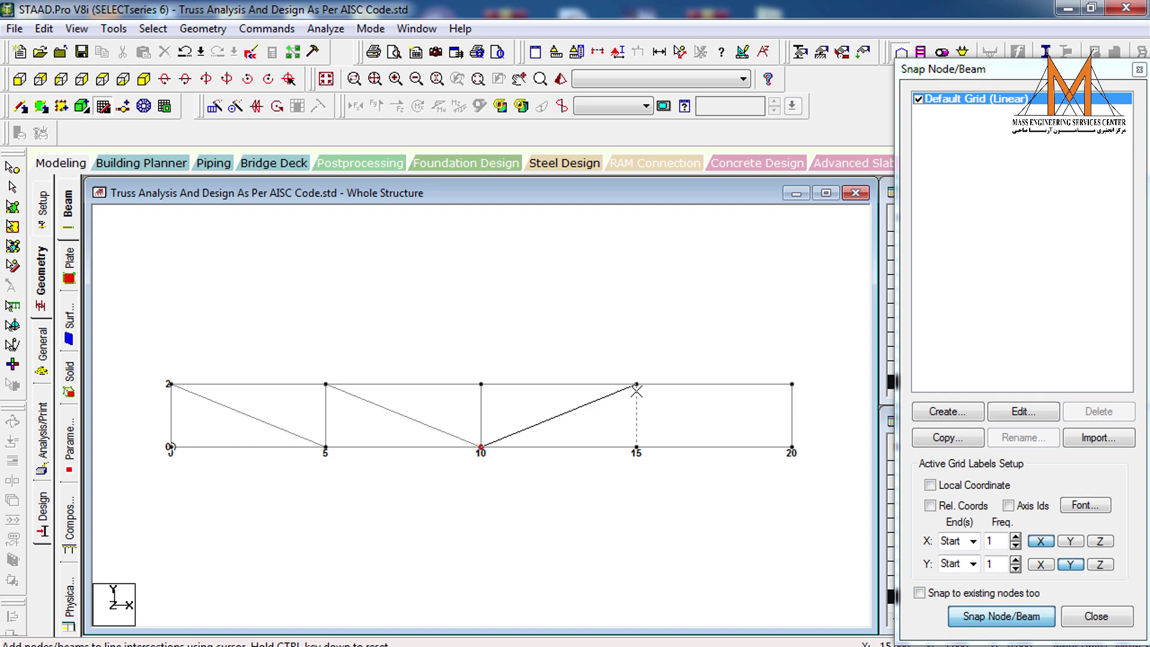
click(637, 384)
click(637, 447)
click(792, 384)
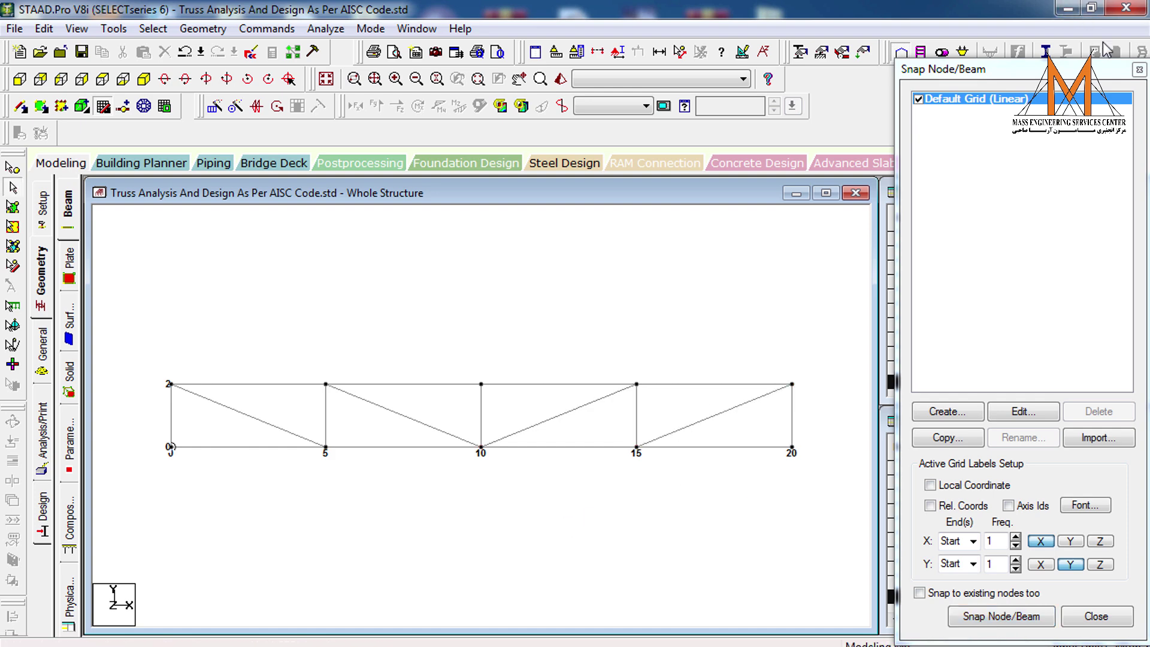
click(1139, 68)
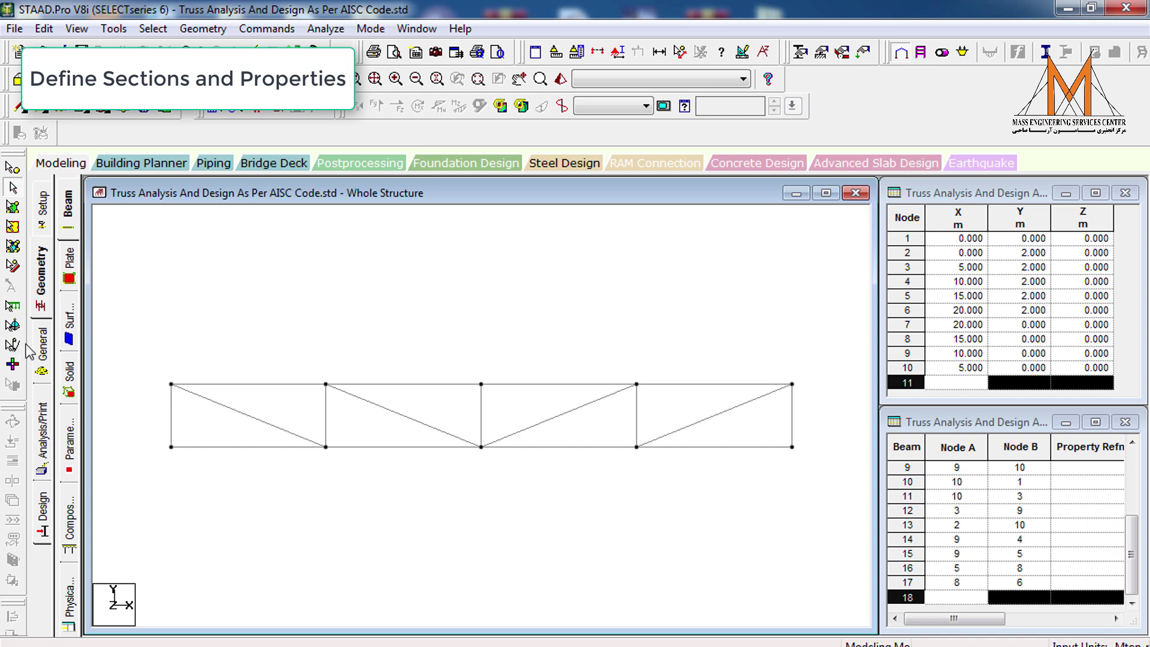
click(49, 348)
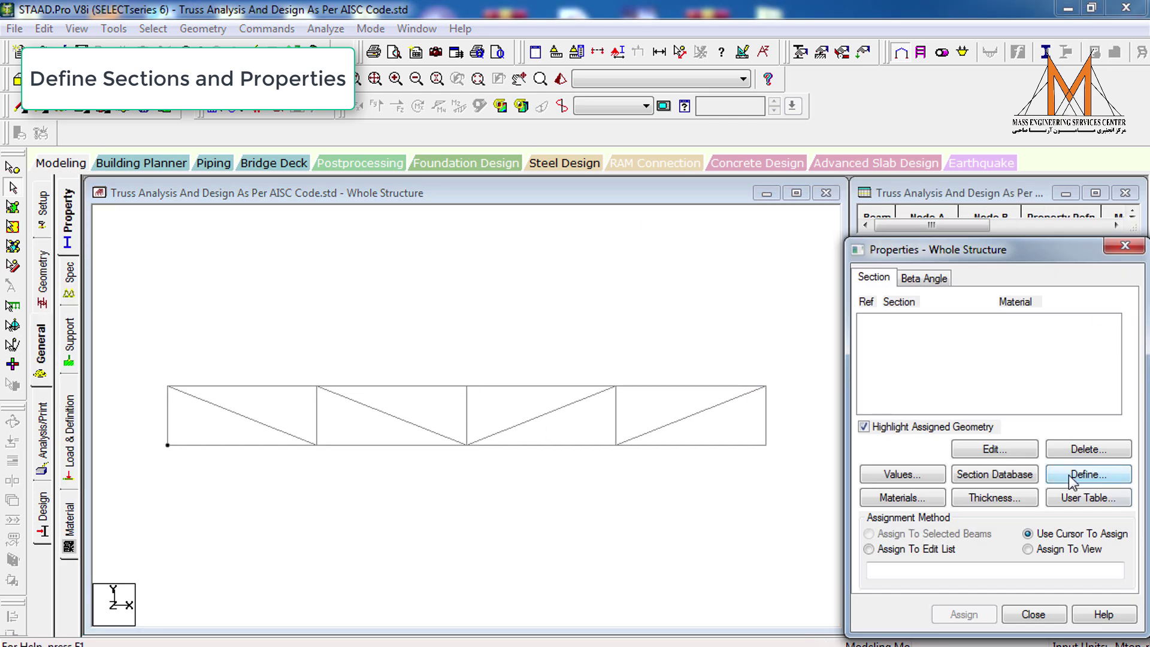
In the section database, pick the Russian GOST I-shape I16 section.
click(1020, 479)
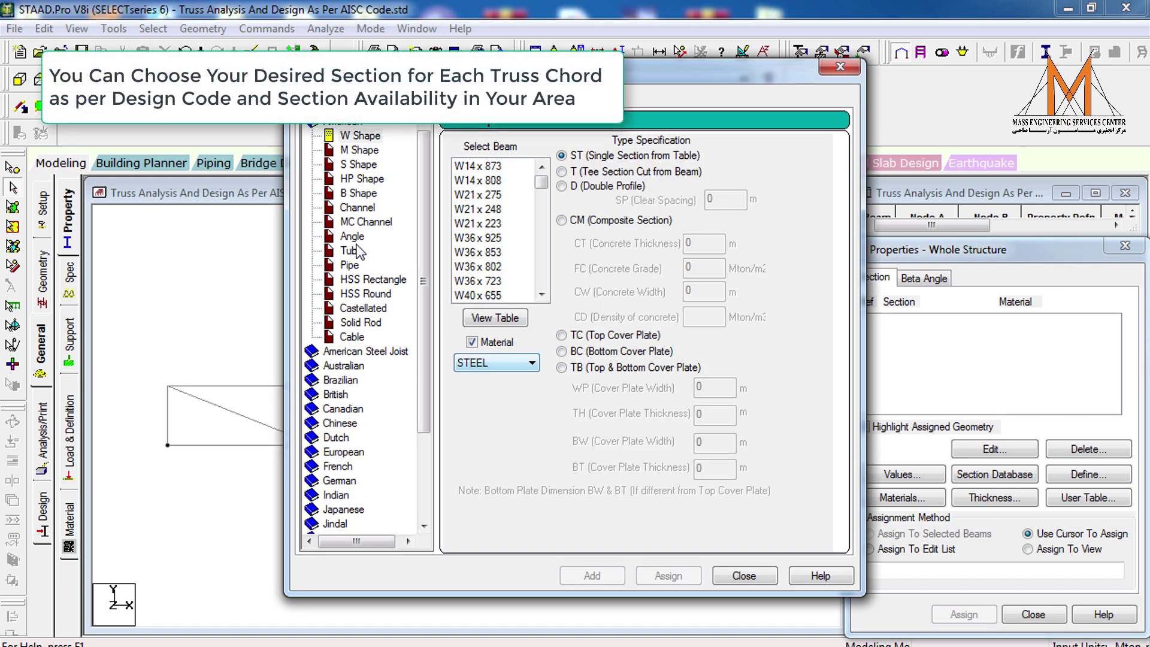
scroll(378, 225, down, 3)
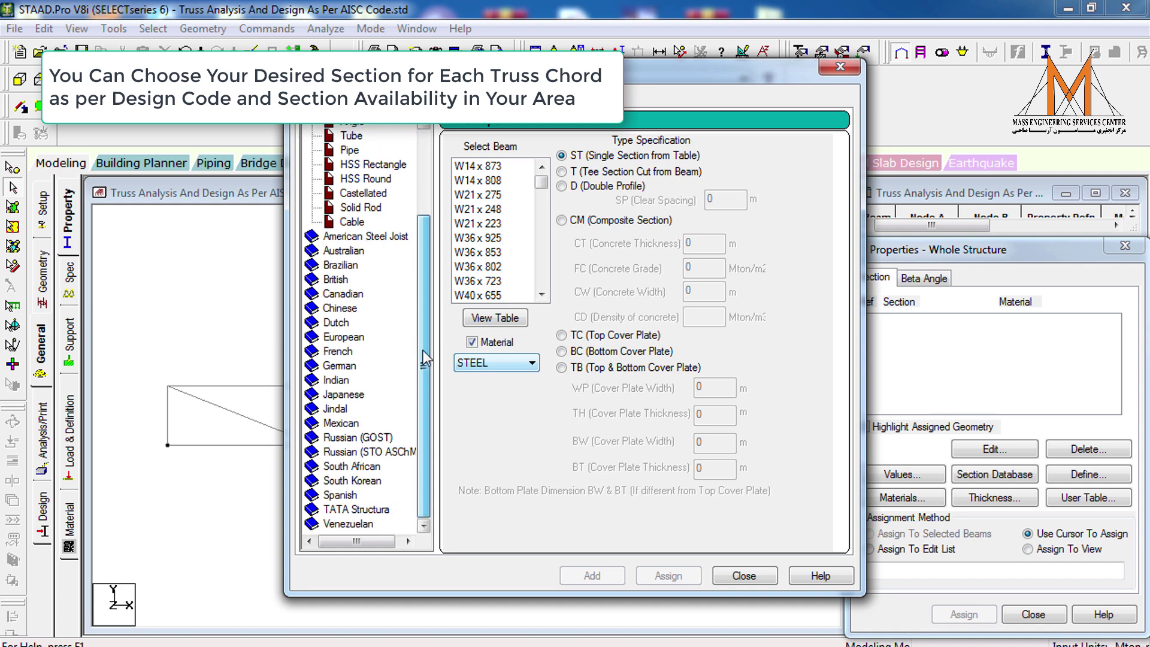
scroll(374, 215, up, 3)
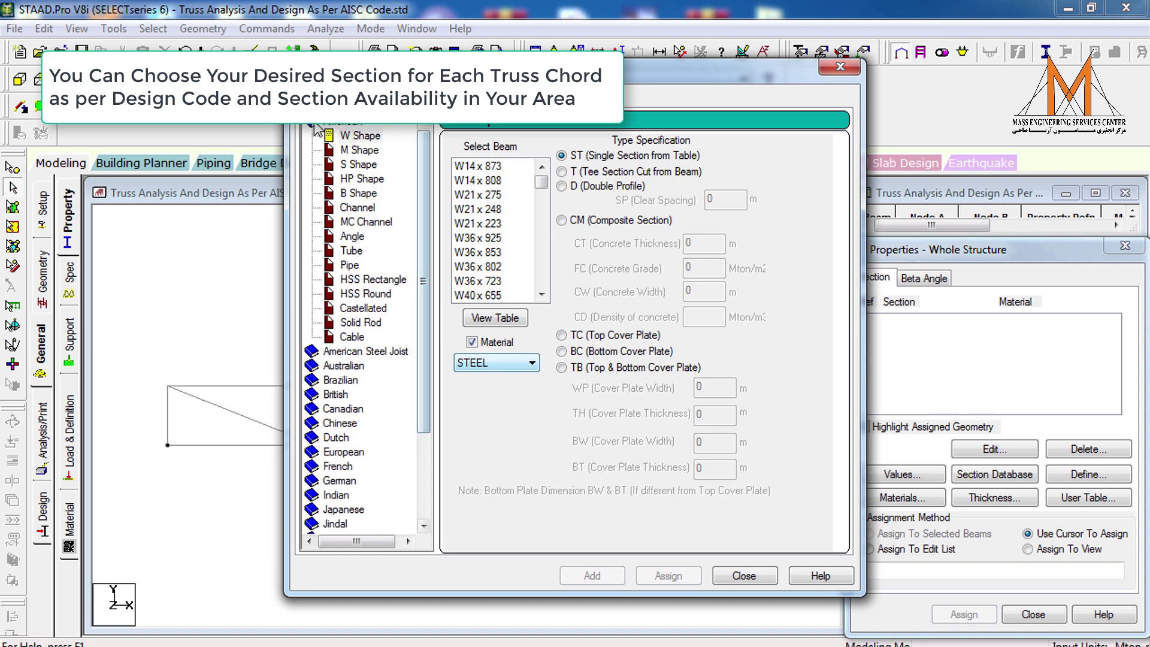
click(493, 168)
scroll(417, 180, down, 1)
scroll(386, 360, down, 2)
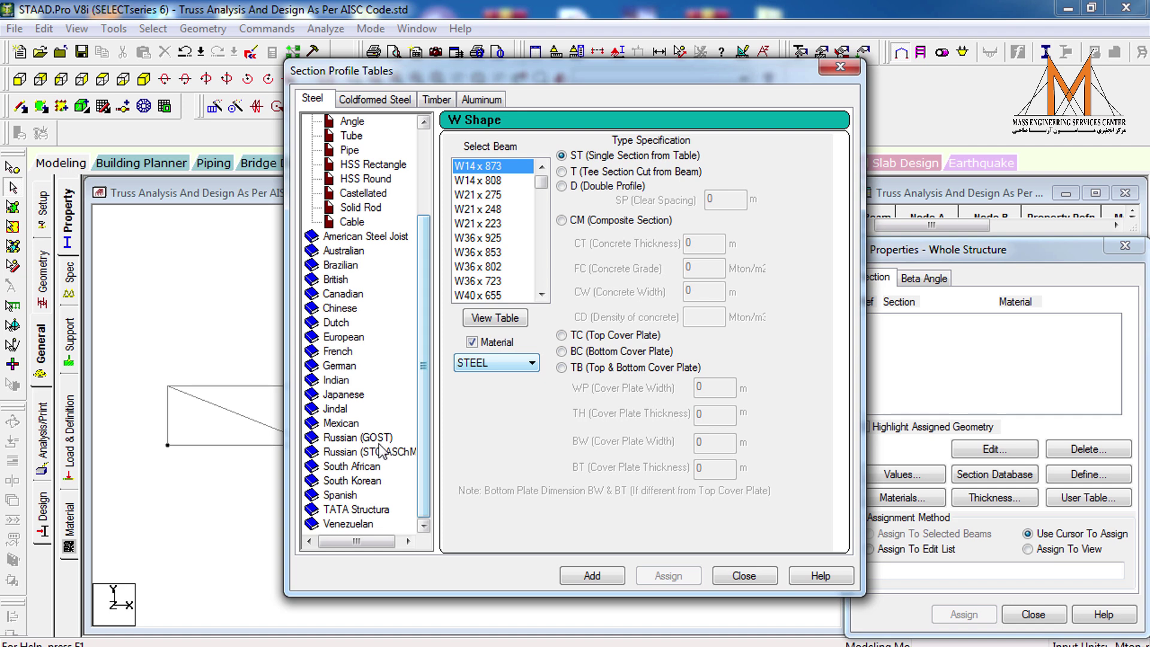
double_click(355, 439)
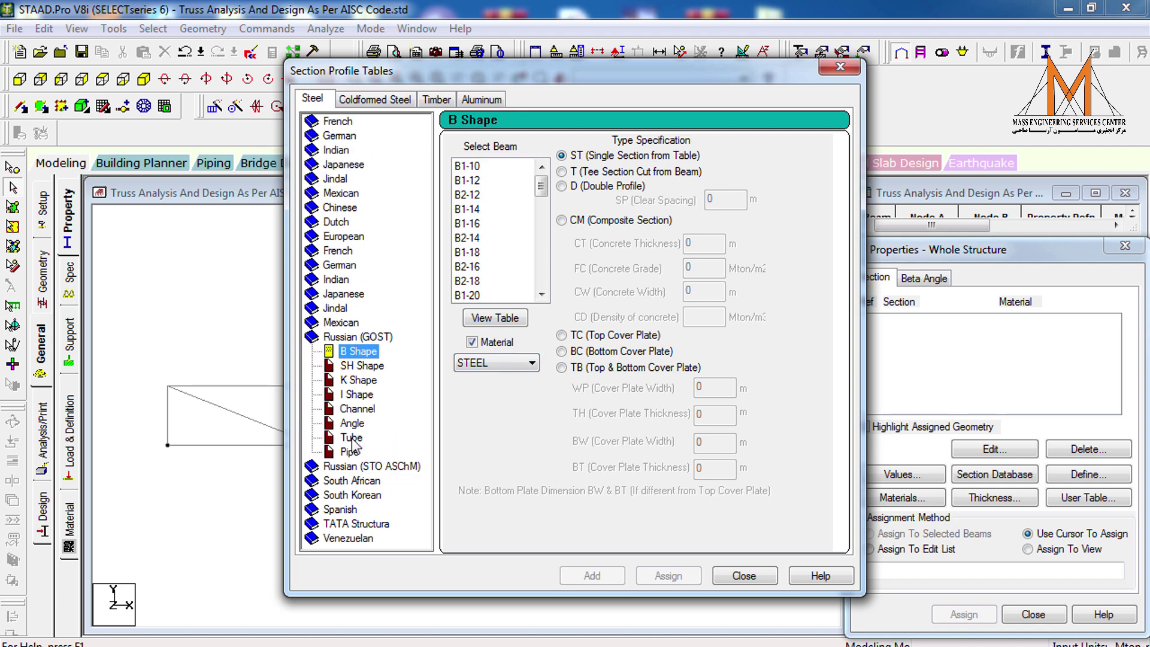
click(357, 398)
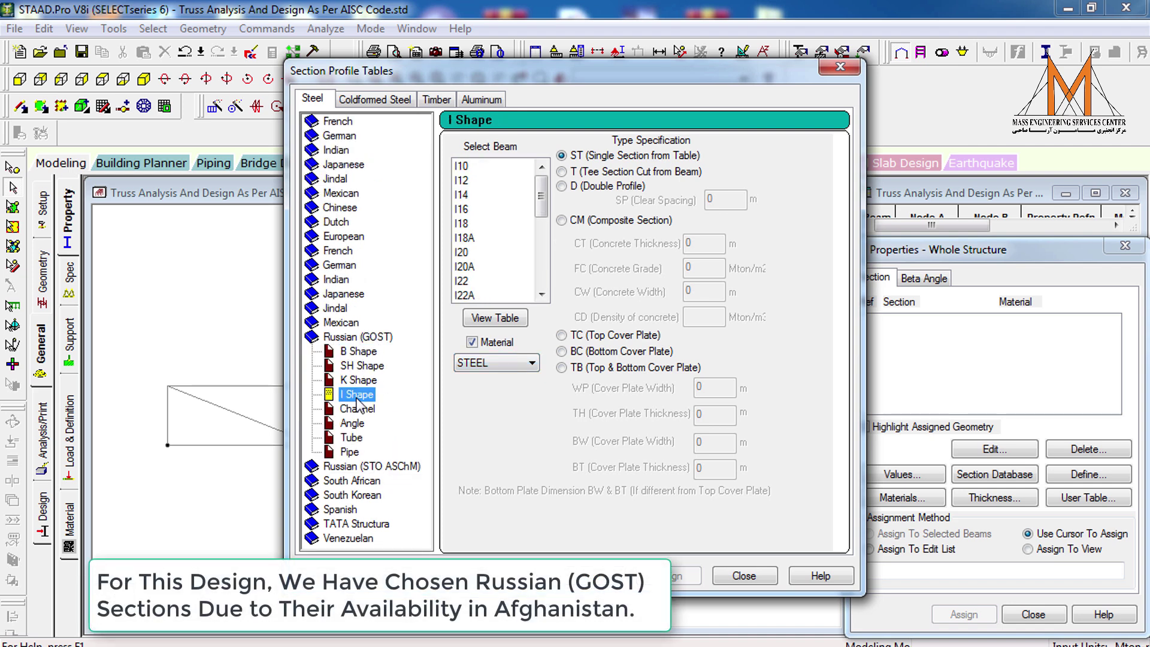
click(465, 171)
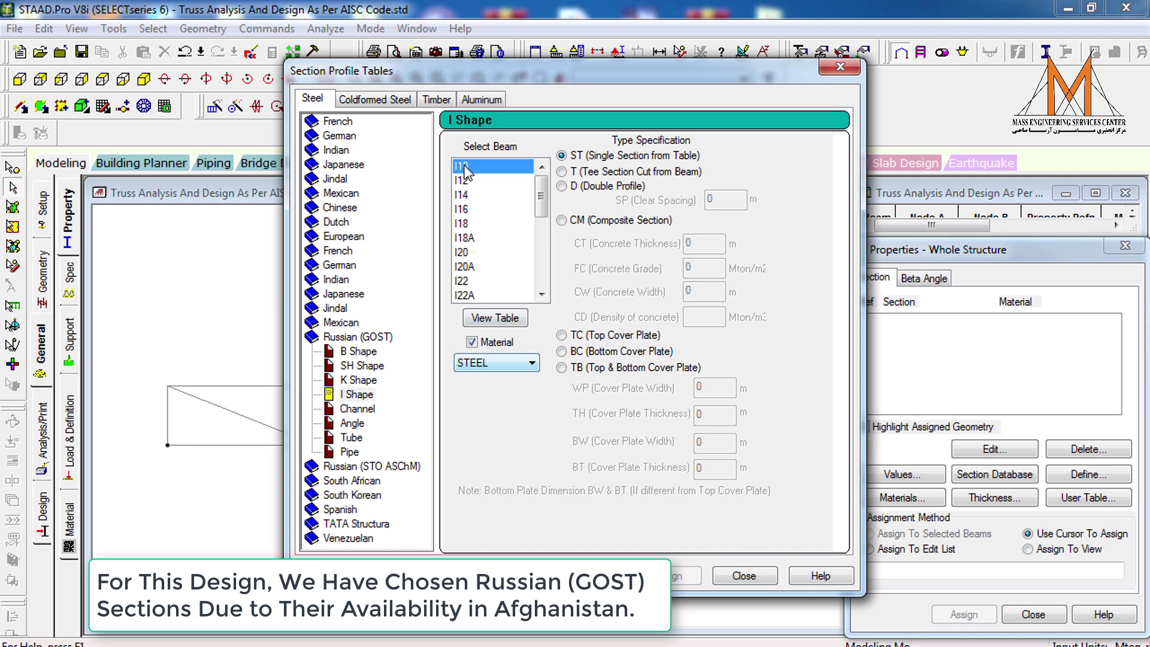
click(472, 178)
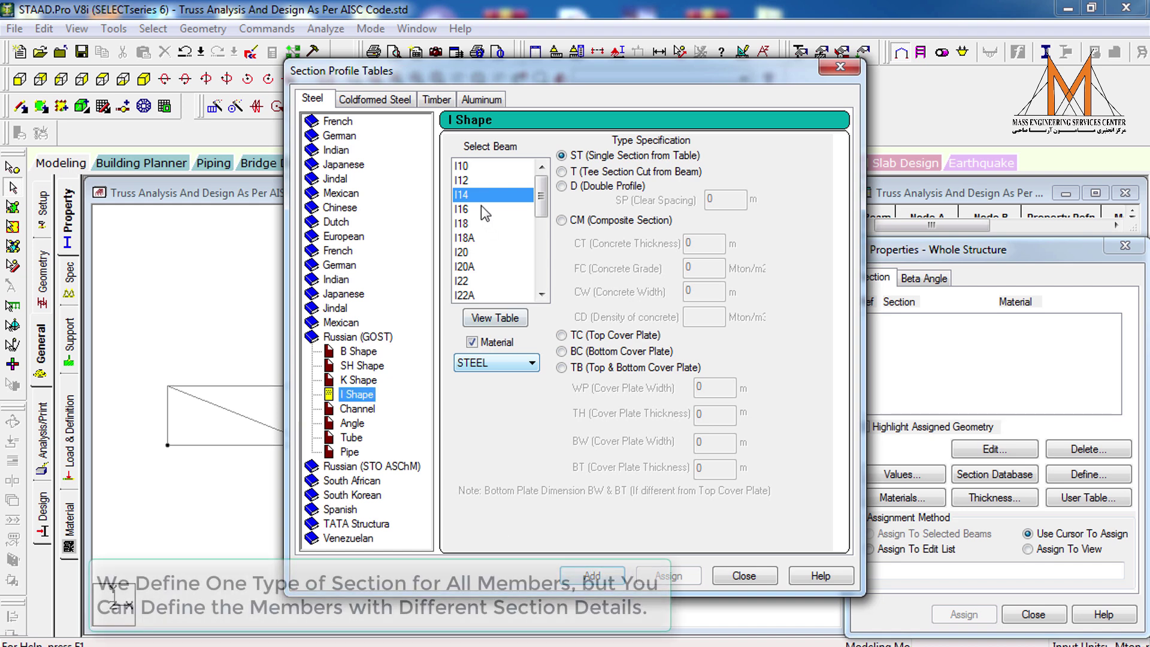
click(472, 209)
Add the I16 section and assign it to all 17 truss members.
click(592, 577)
click(732, 577)
click(1028, 549)
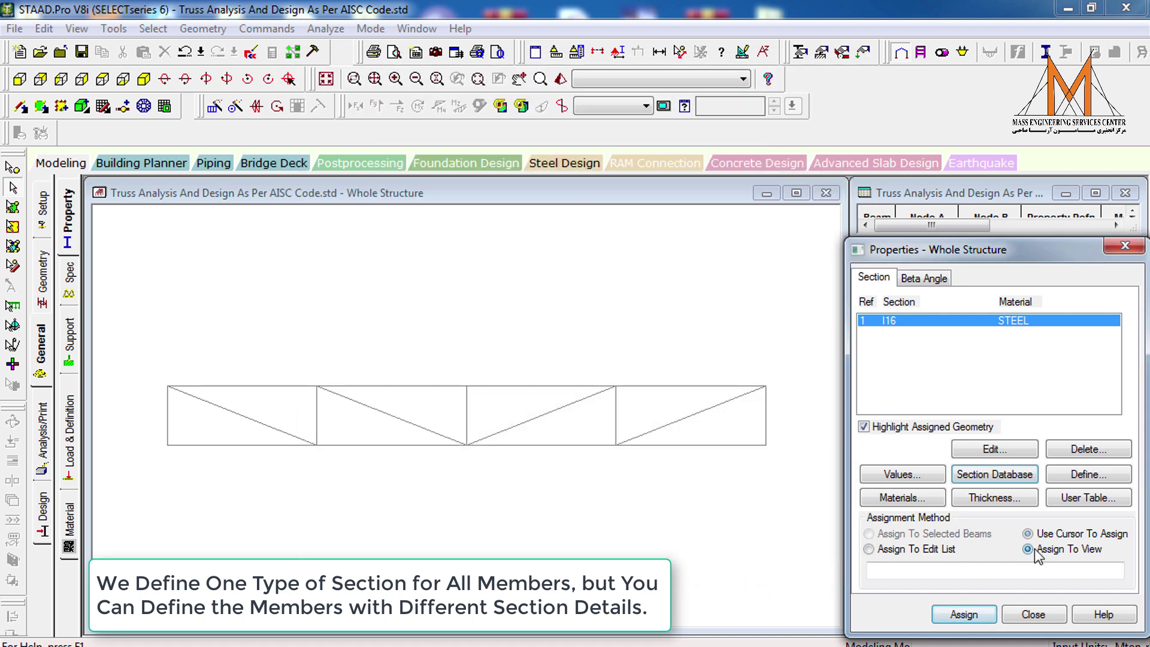
click(965, 615)
click(1009, 482)
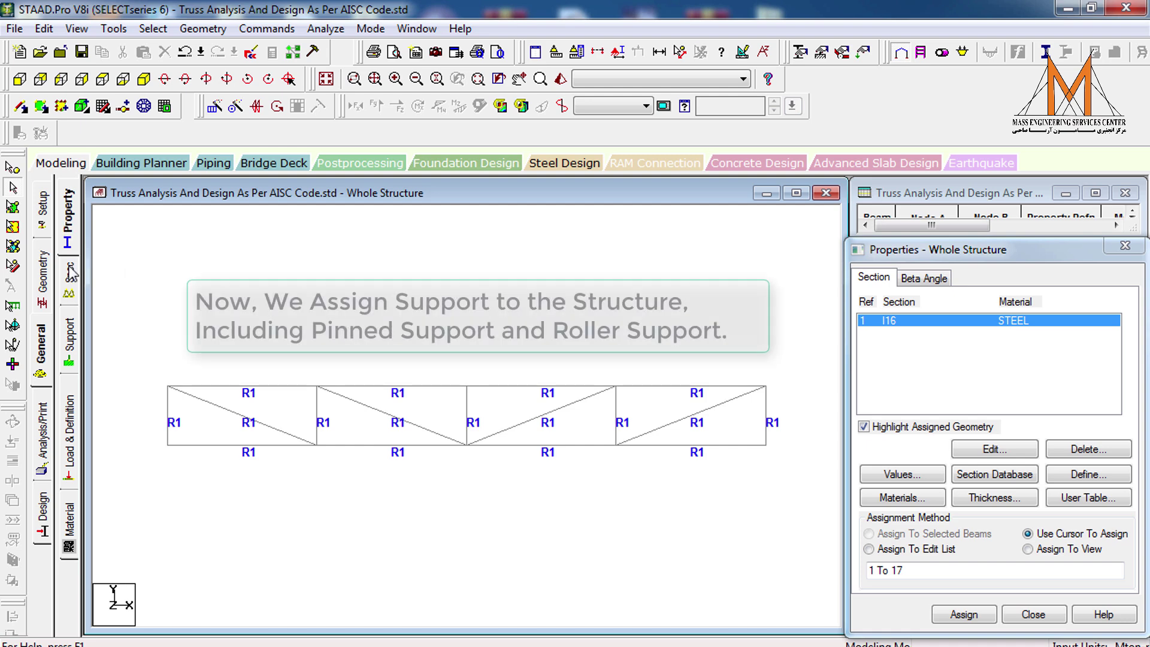
Create a pinned support and a Fixed But support releasing FZ, MX, MY and MZ.
click(69, 342)
click(942, 403)
click(859, 270)
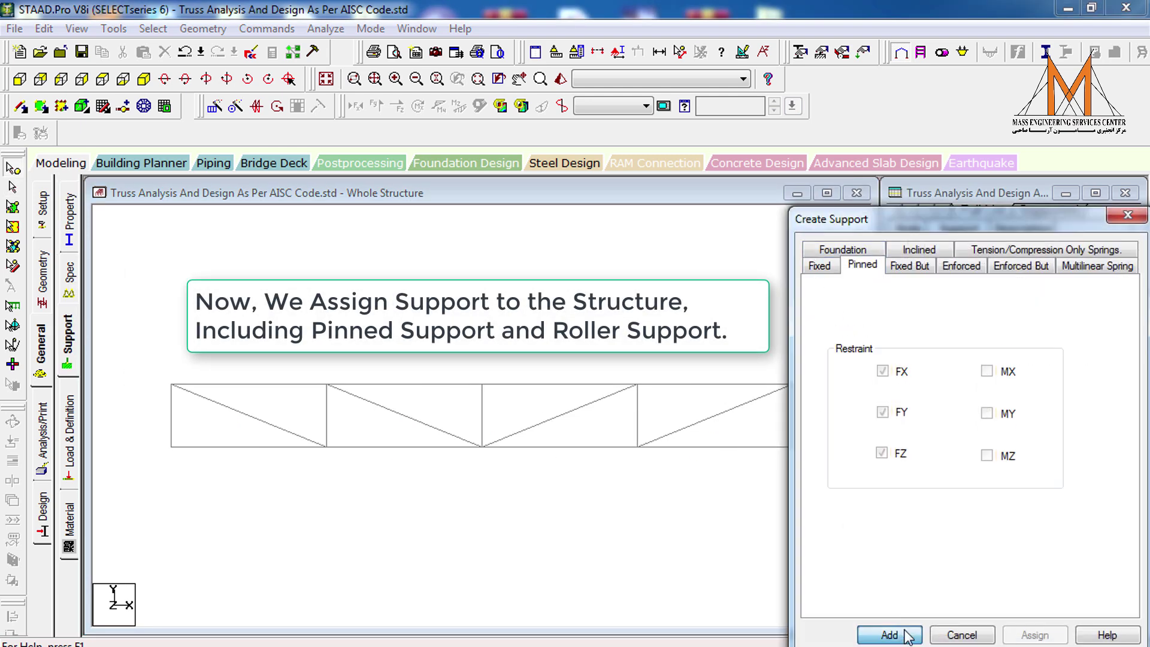
click(910, 633)
click(942, 411)
click(910, 267)
click(844, 376)
click(844, 402)
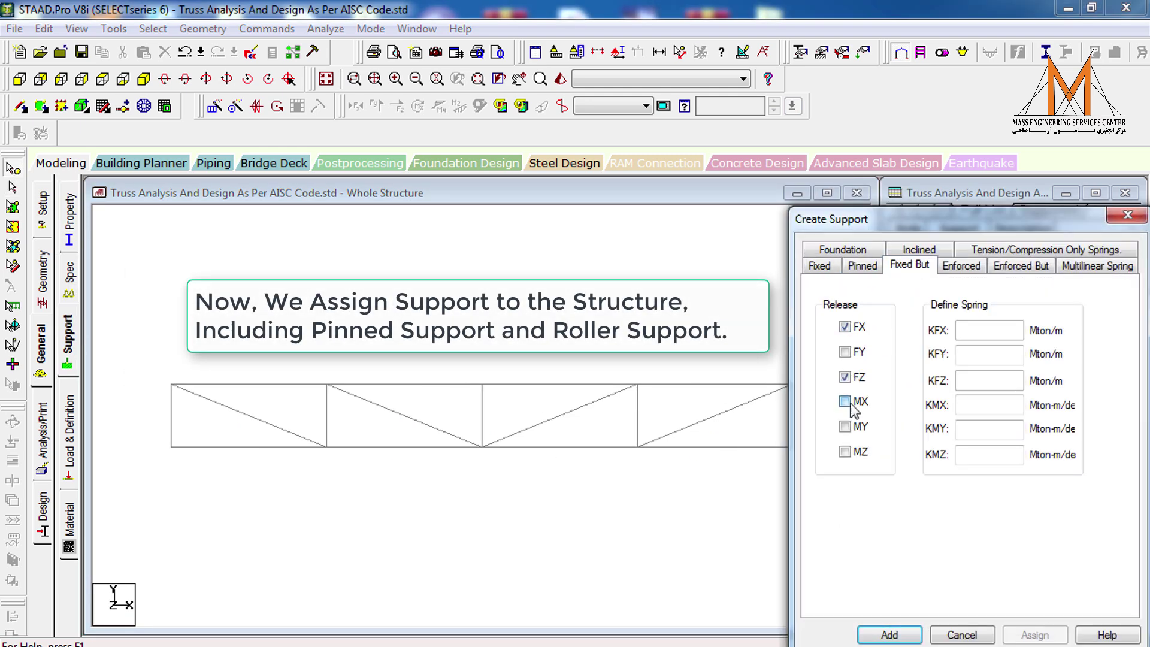
click(845, 427)
click(845, 452)
click(889, 633)
Place pinned support S2 at node 1 and roller S3 at node 7.
click(941, 619)
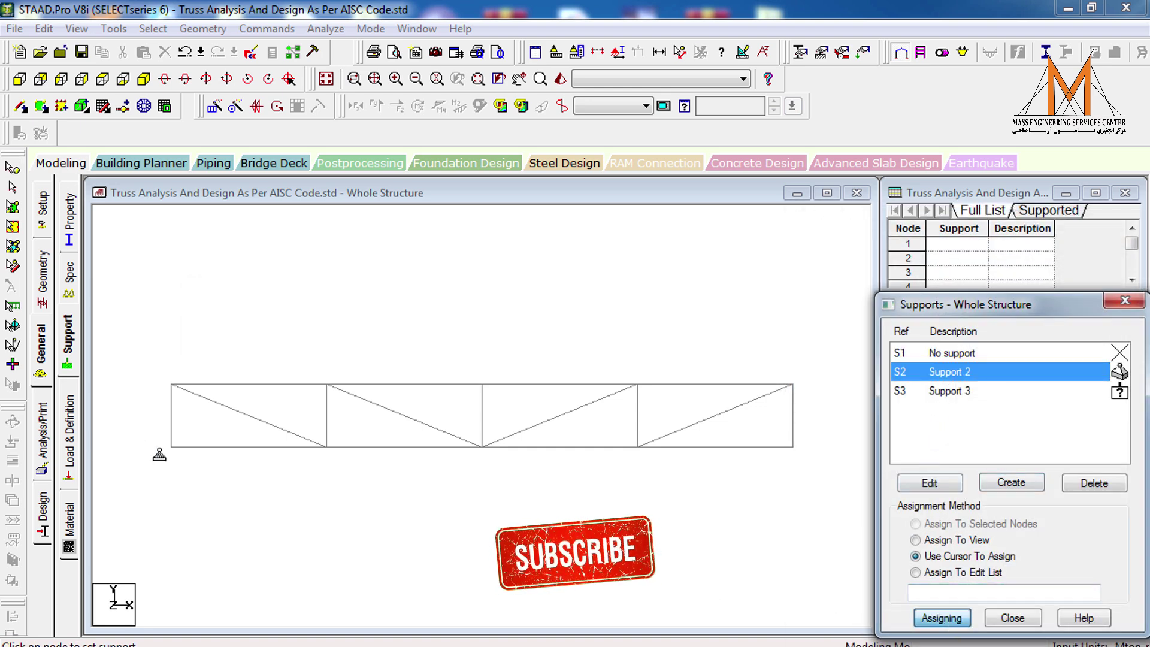
click(171, 447)
click(570, 376)
click(901, 391)
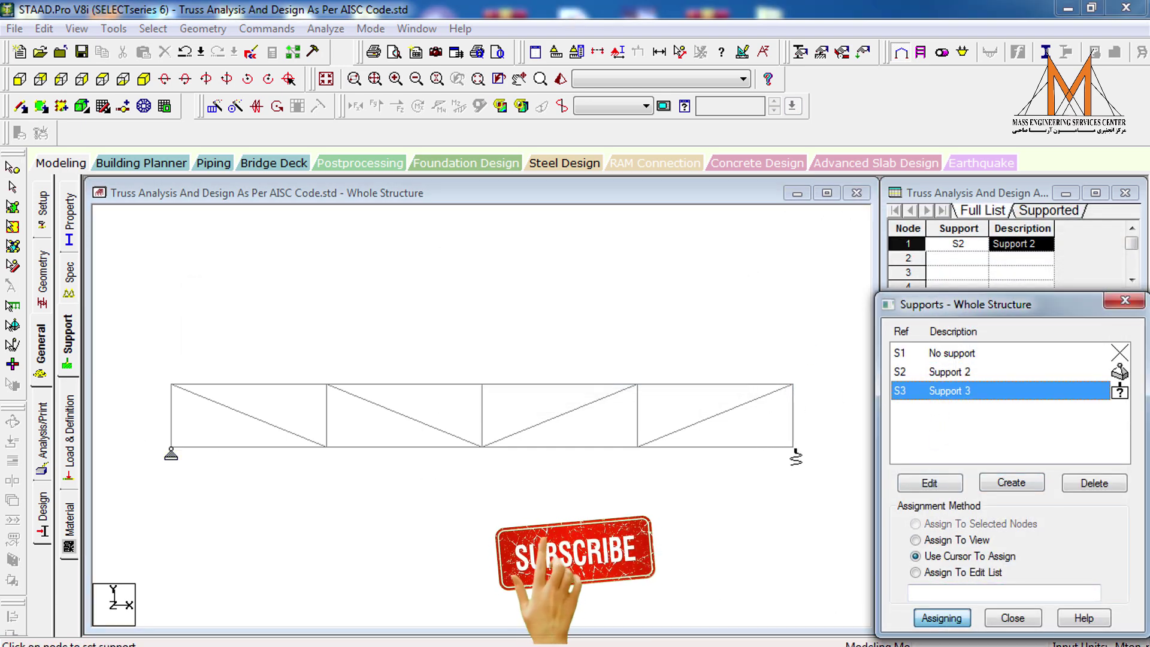
click(793, 446)
key(Escape)
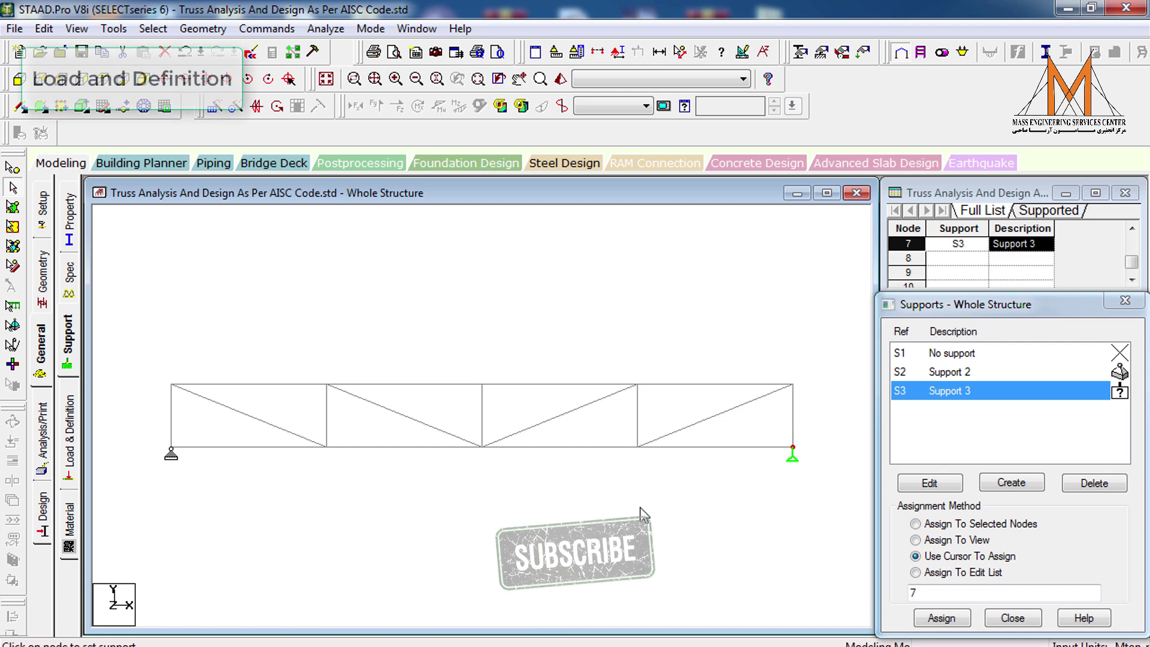
Add load case 1 with Dead loading type.
click(74, 419)
click(942, 223)
click(960, 496)
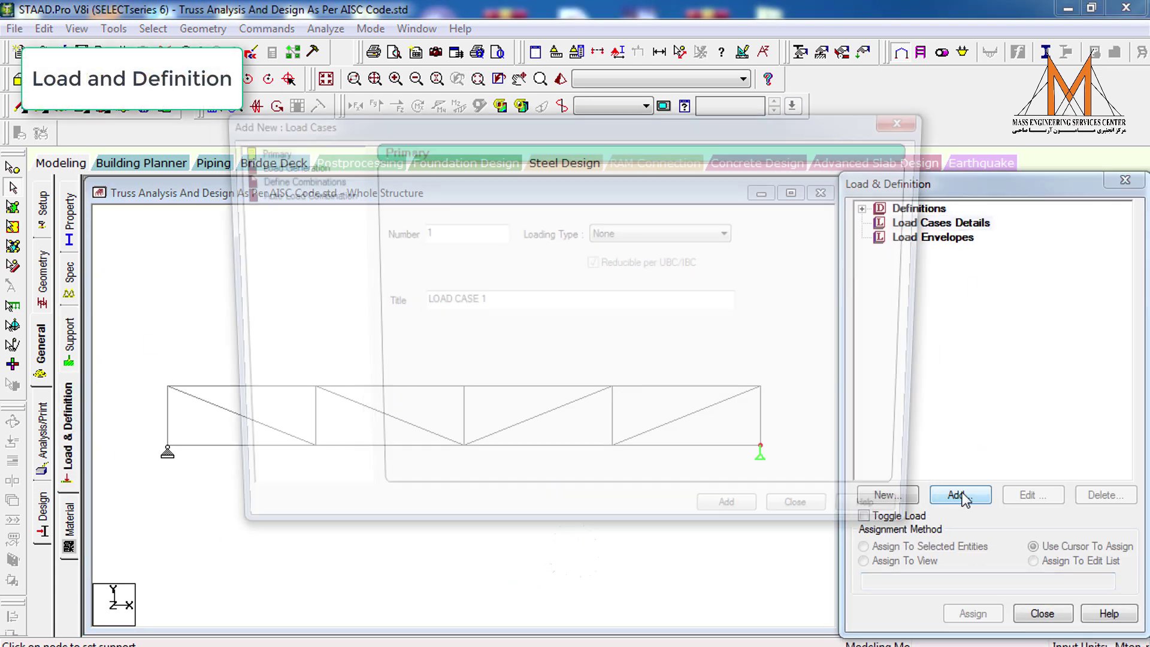
click(665, 232)
click(620, 257)
click(741, 524)
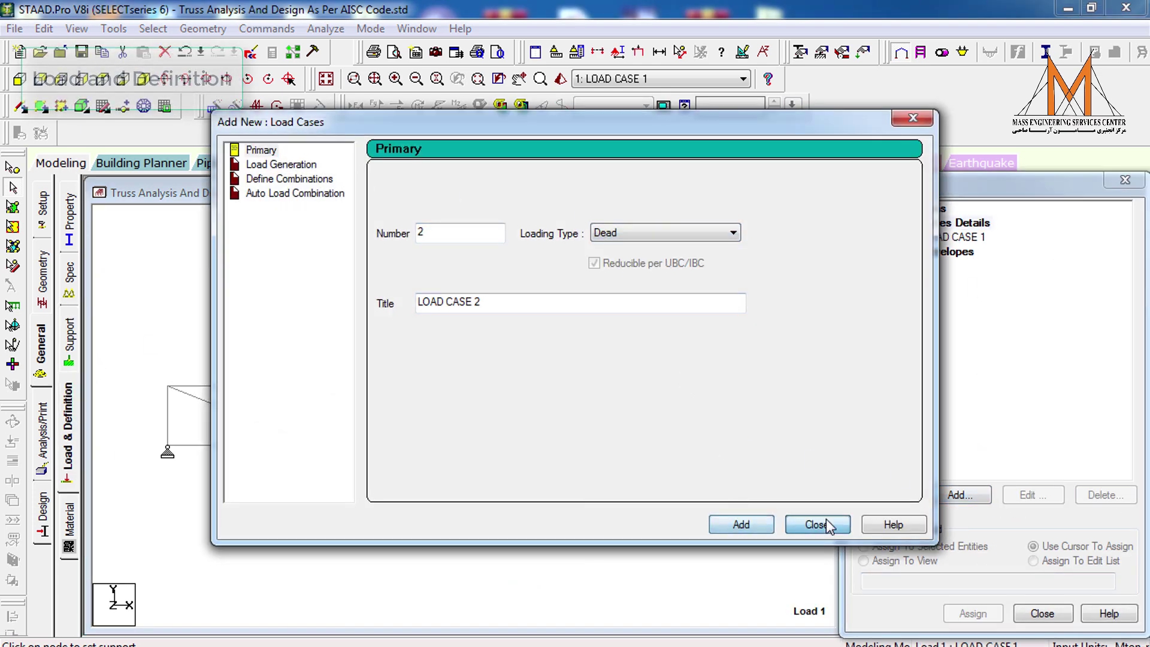
click(817, 524)
Add selfweight Y -1 and nodal FY loads of -2 and -4 Mton to load case 1.
click(977, 497)
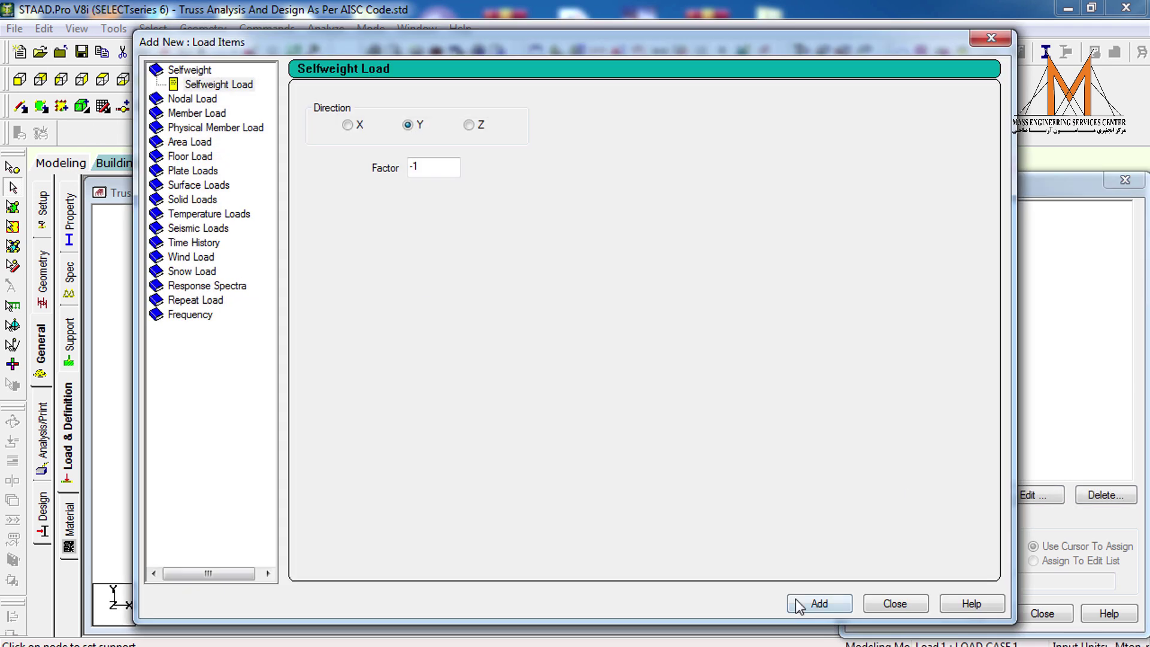
click(820, 605)
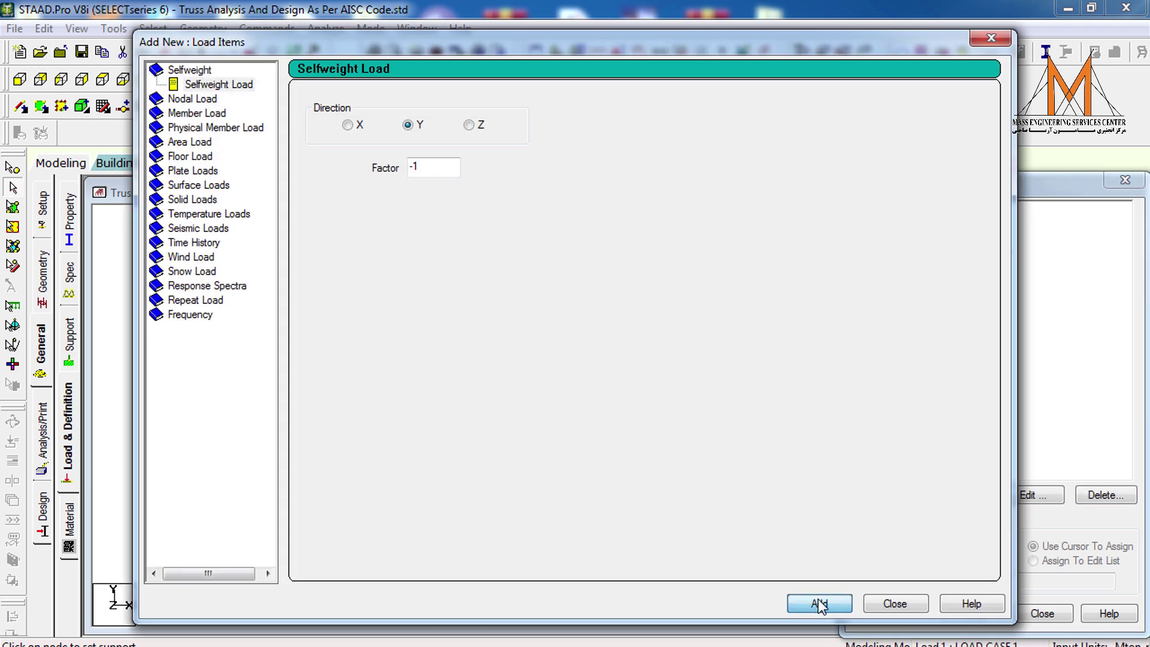
click(192, 98)
click(339, 155)
key(Tab)
text(-2)
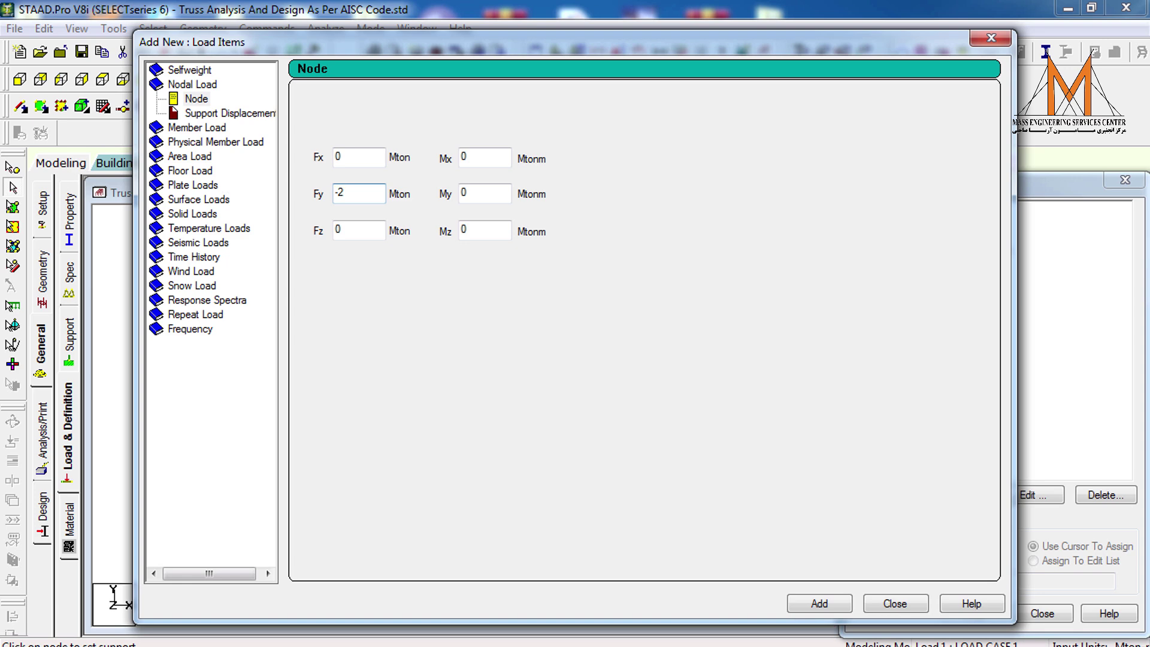
key(BackSpace)
key(BackSpace)
text(-4)
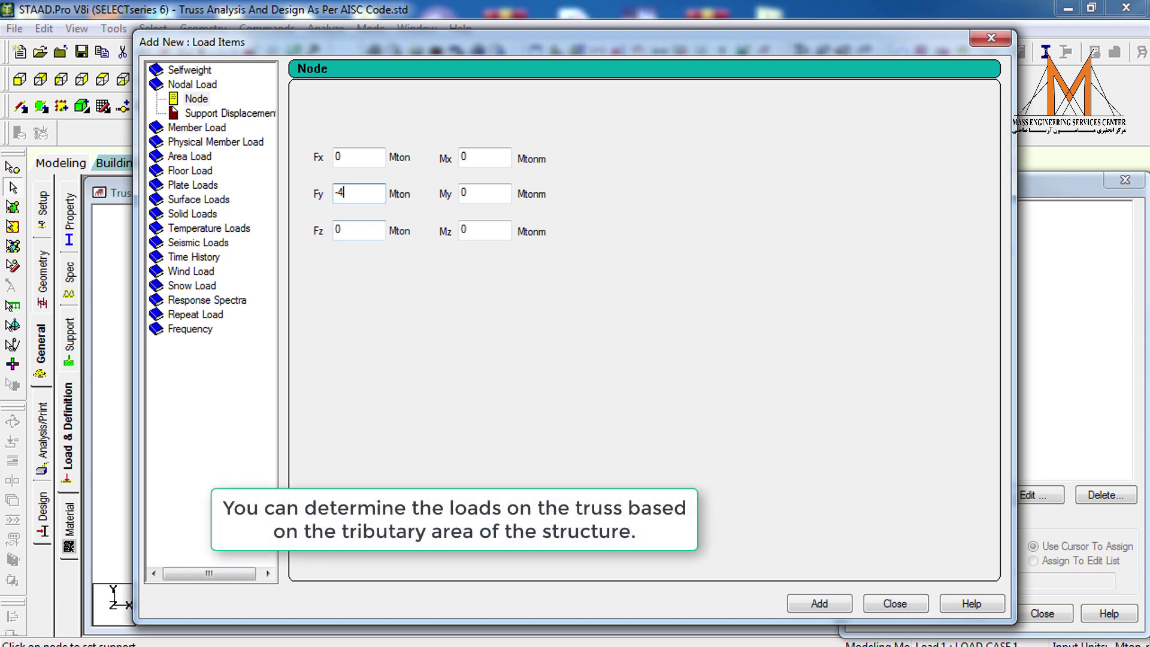
click(820, 604)
click(895, 605)
Apply -2 Mton to both end top nodes and -4 Mton to the three middle top nodes.
click(956, 266)
click(974, 614)
click(762, 387)
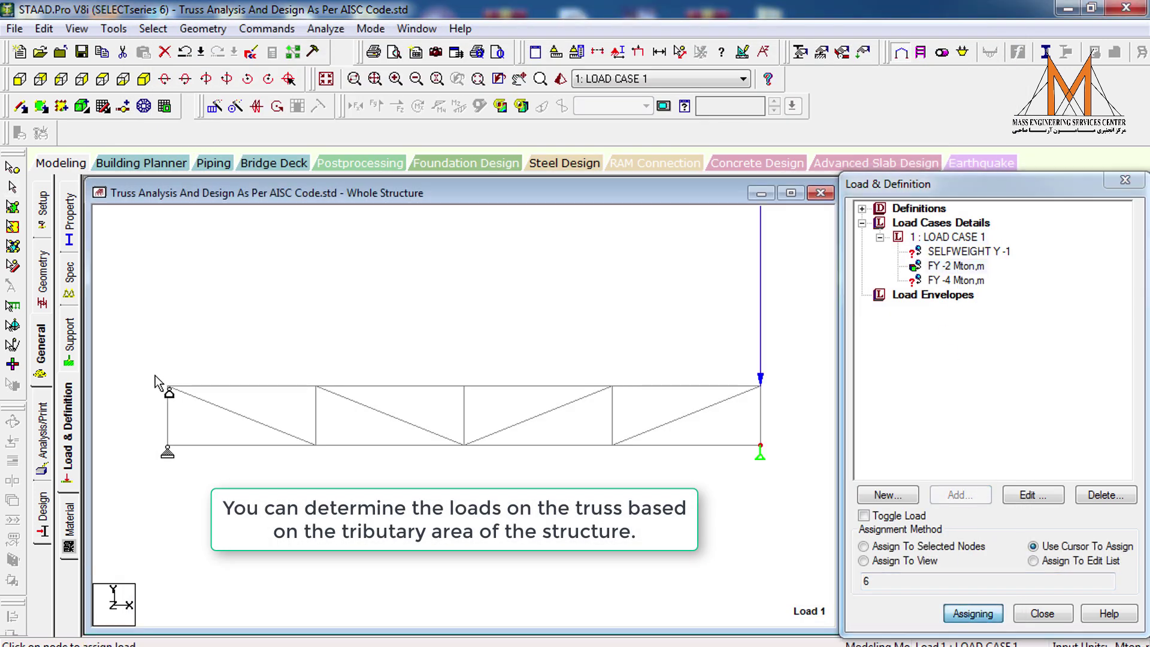
click(167, 387)
click(956, 281)
click(612, 387)
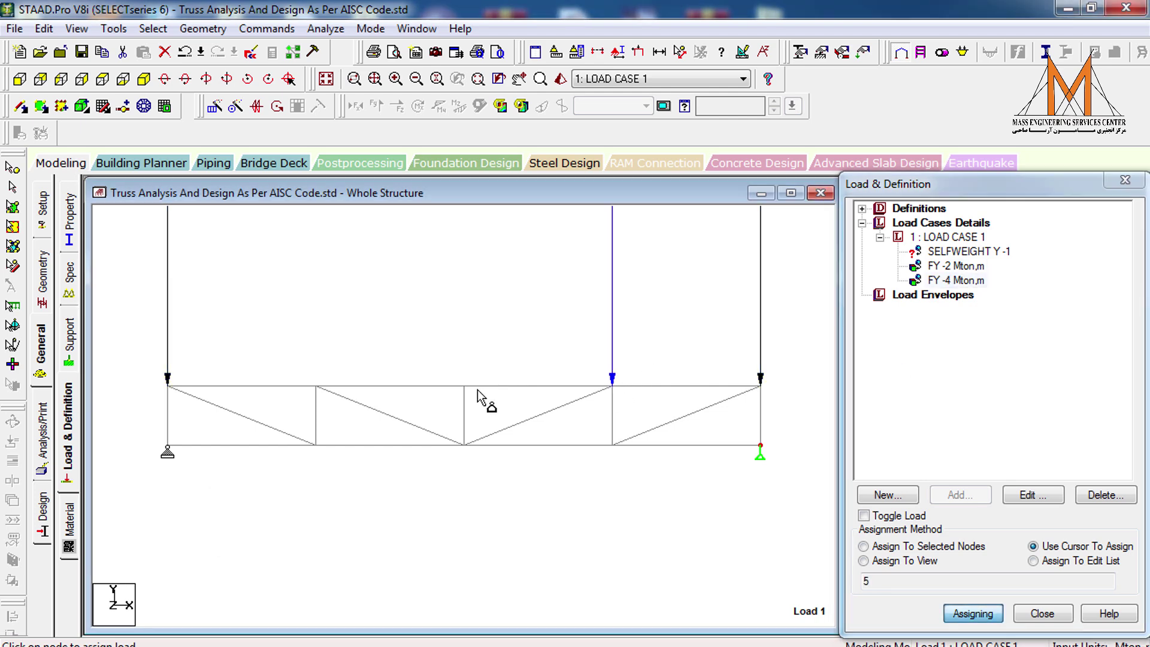
click(464, 388)
click(315, 387)
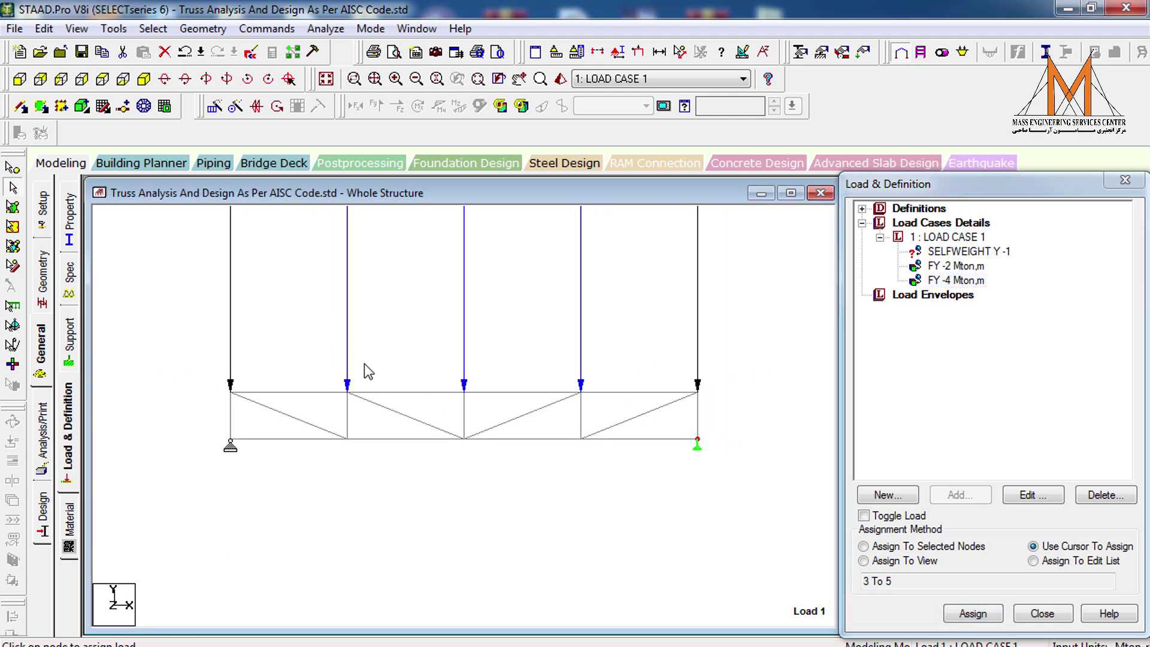
Adjust the point force arrow scale and assign selfweight to all members.
right_click(398, 303)
click(474, 539)
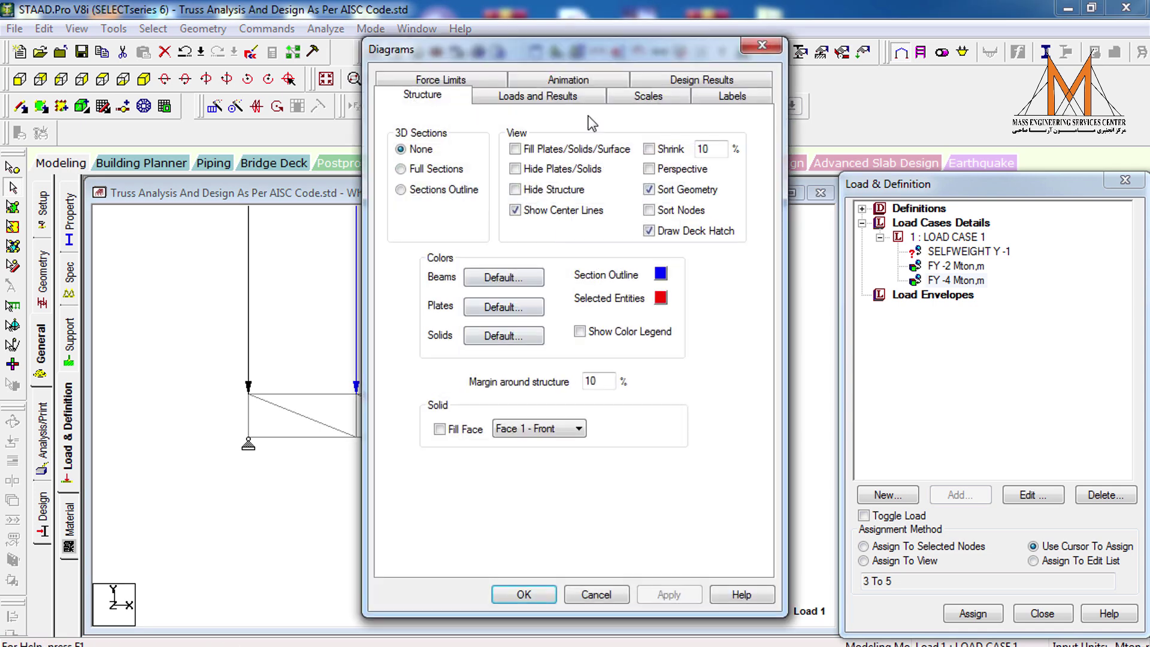
click(568, 80)
click(648, 96)
click(672, 126)
click(529, 138)
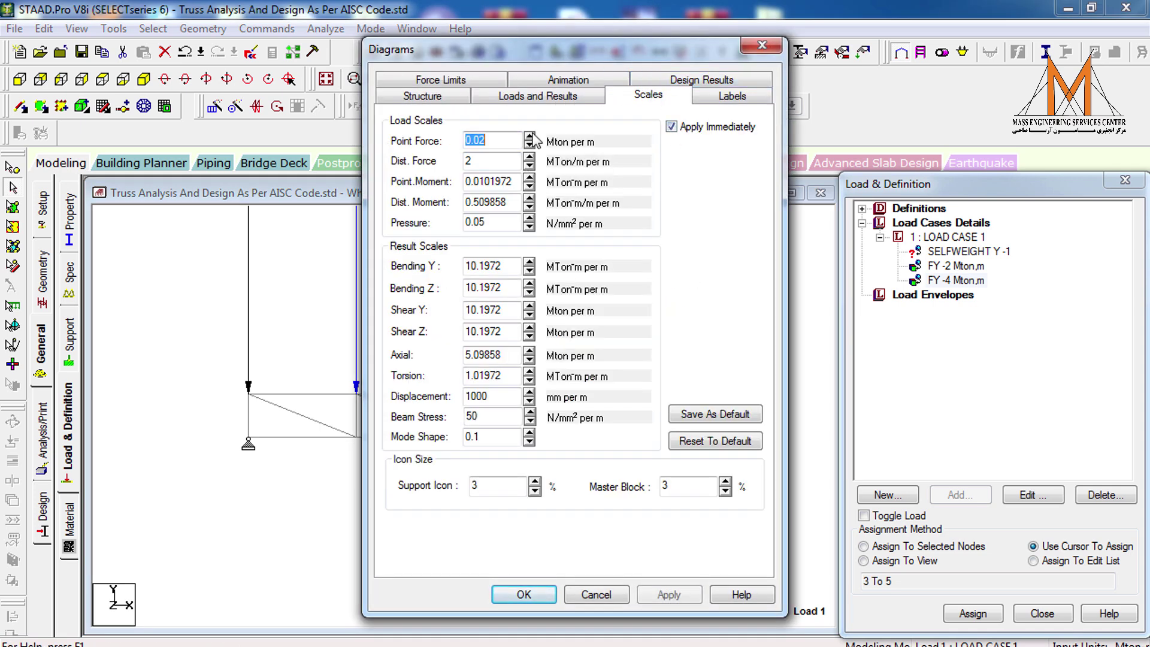
text(0.4)
click(528, 594)
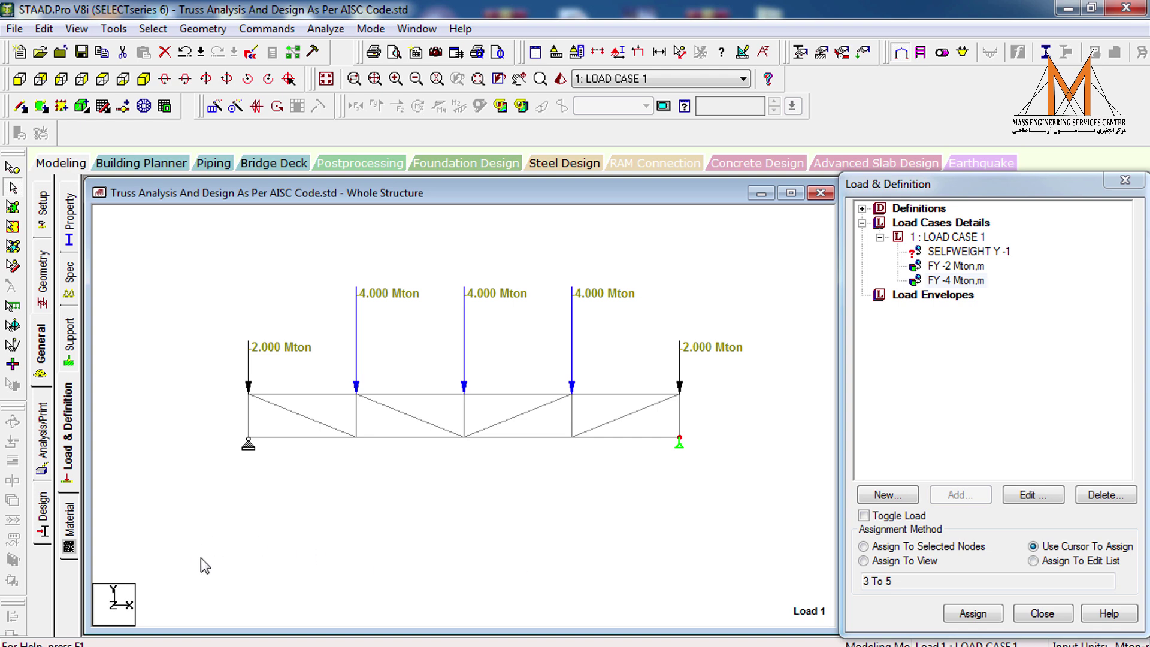
click(946, 251)
click(973, 613)
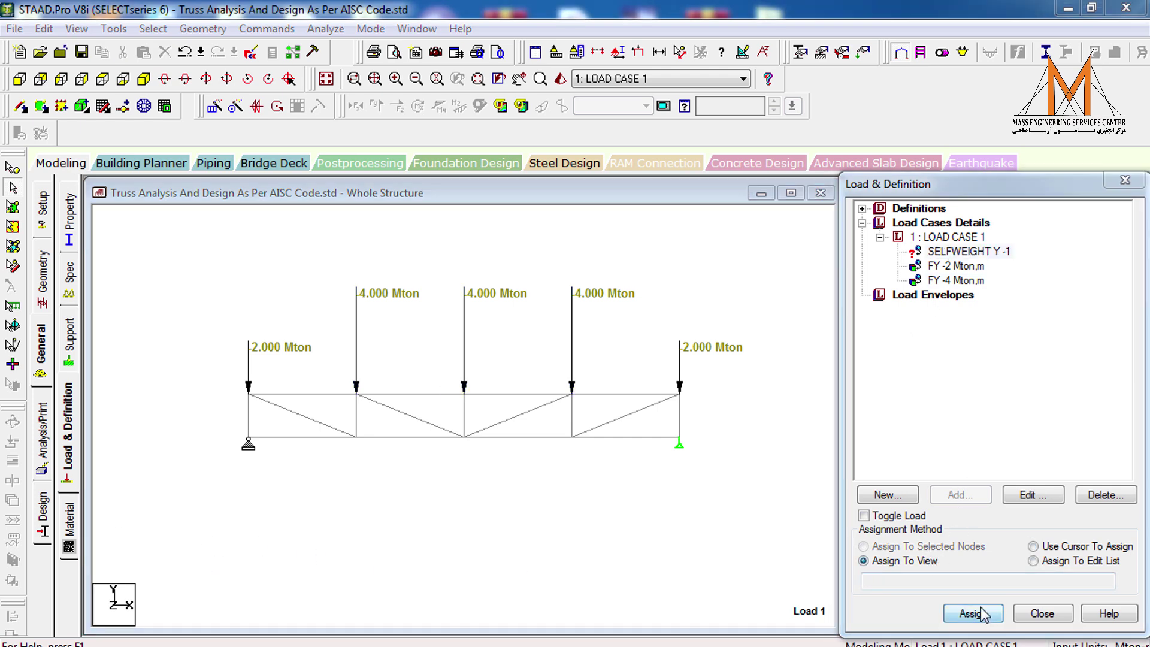
Add the Perform Analysis command to the model.
click(43, 431)
click(513, 452)
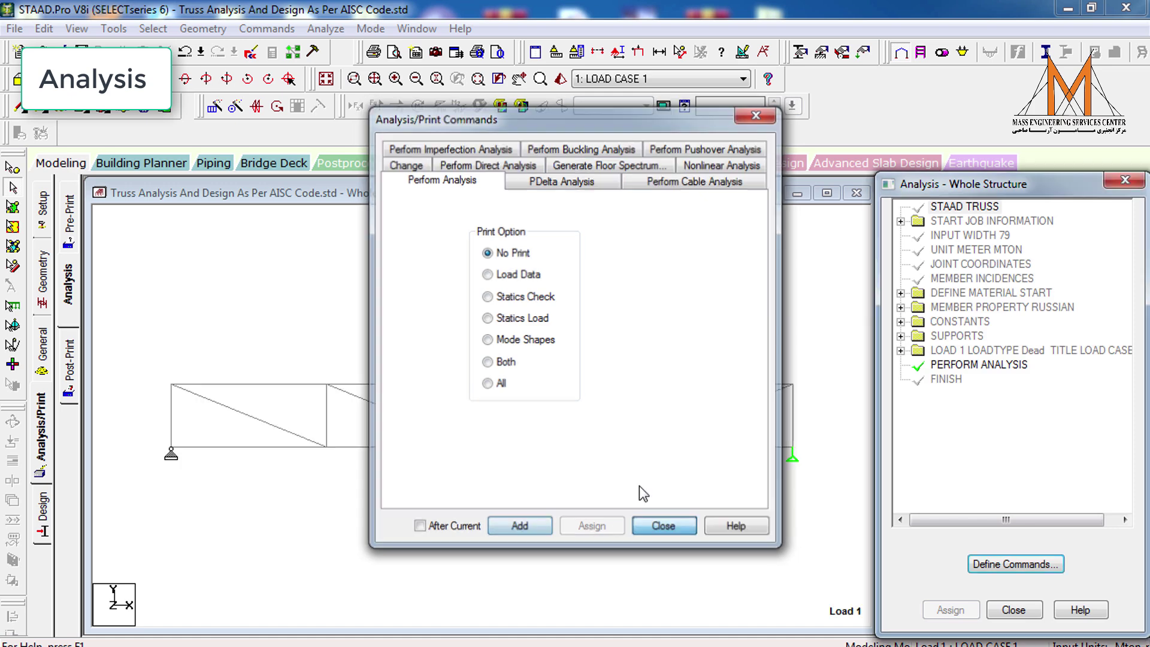
click(660, 452)
Save and run the analysis with 0 errors, review node displacements, and return to modeling.
click(326, 28)
click(360, 45)
click(475, 360)
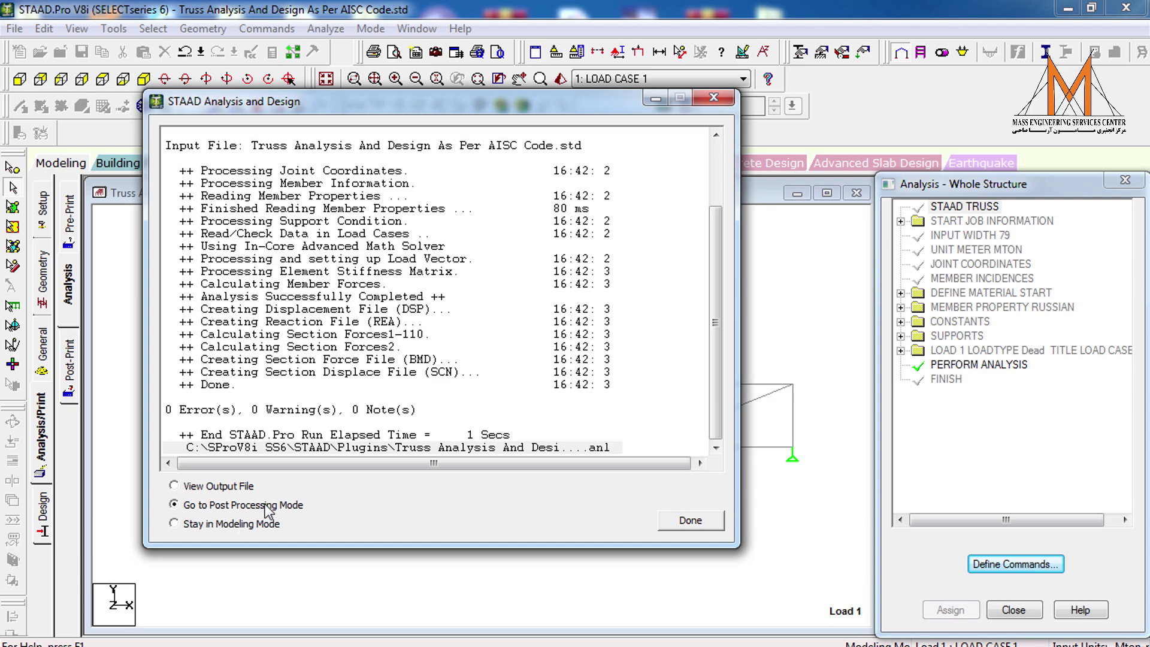
click(688, 519)
click(595, 473)
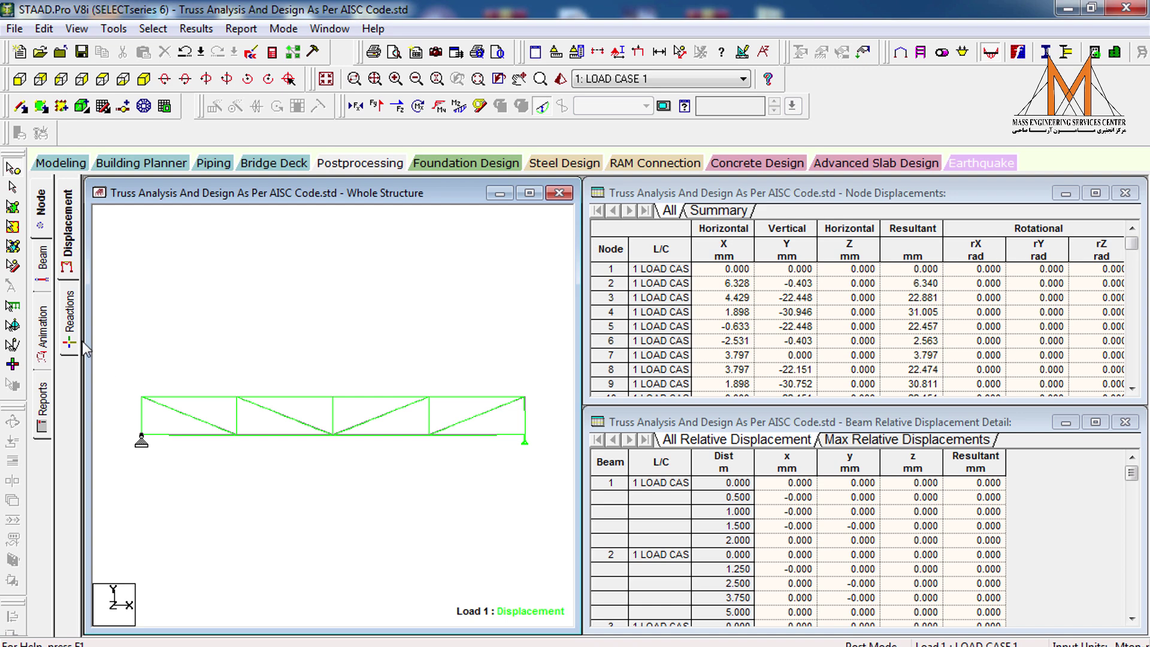
click(54, 163)
Browse the design code list and keep AISC 360-10 as the current steel code.
click(43, 508)
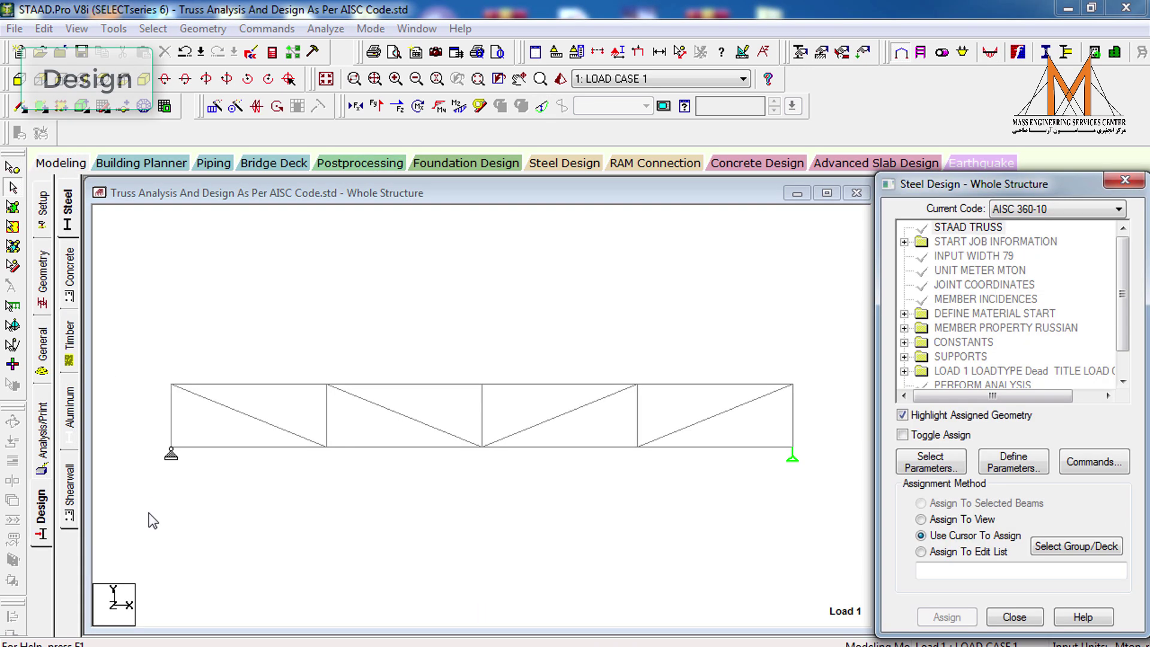
click(1046, 208)
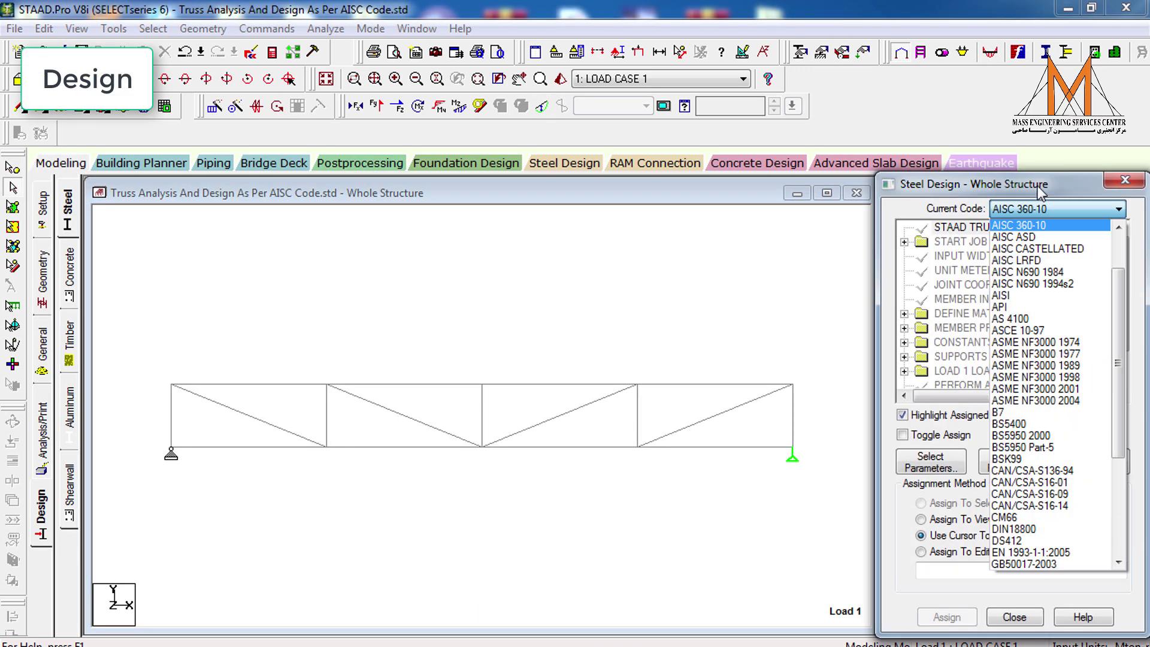
click(1045, 234)
click(1042, 208)
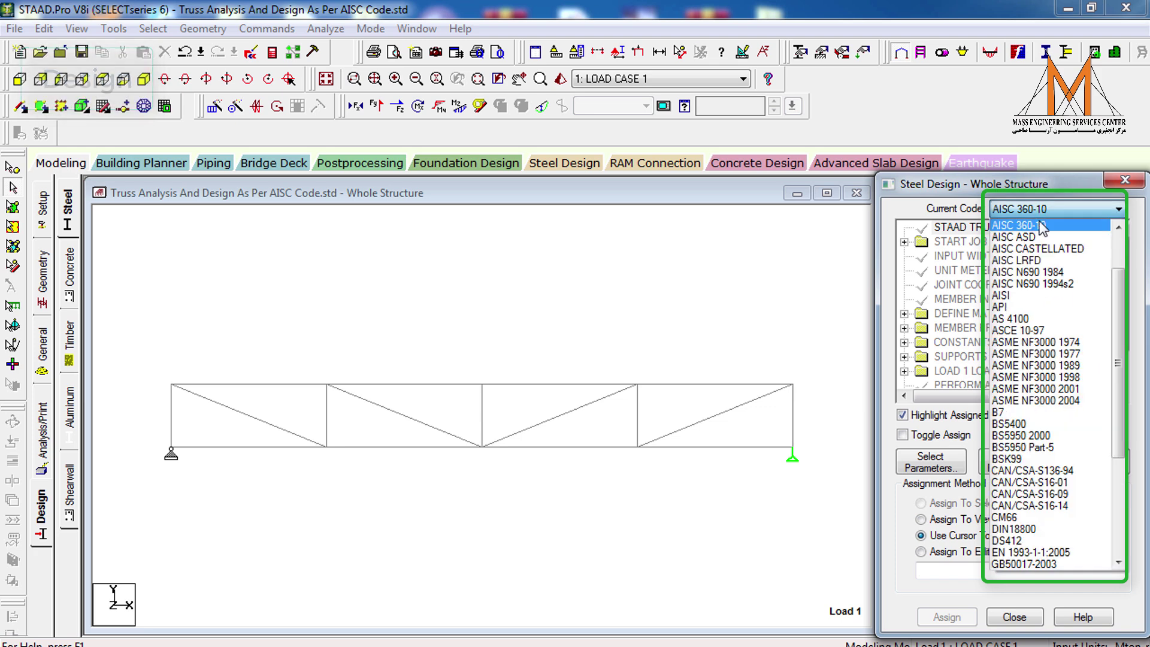
click(1024, 225)
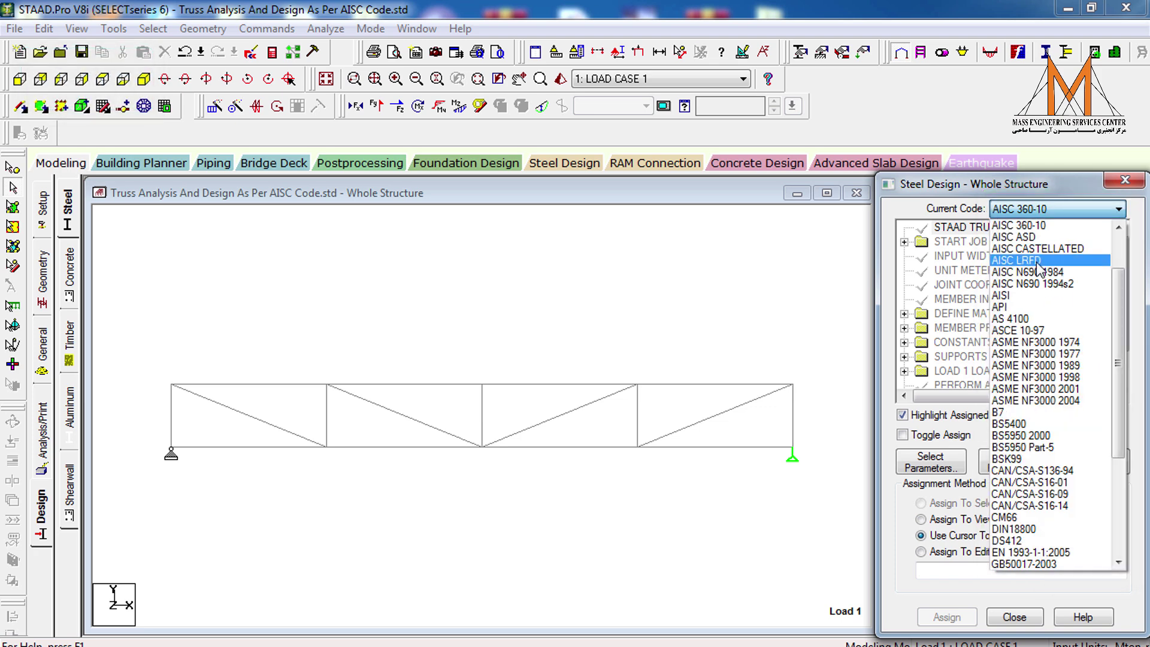
click(743, 272)
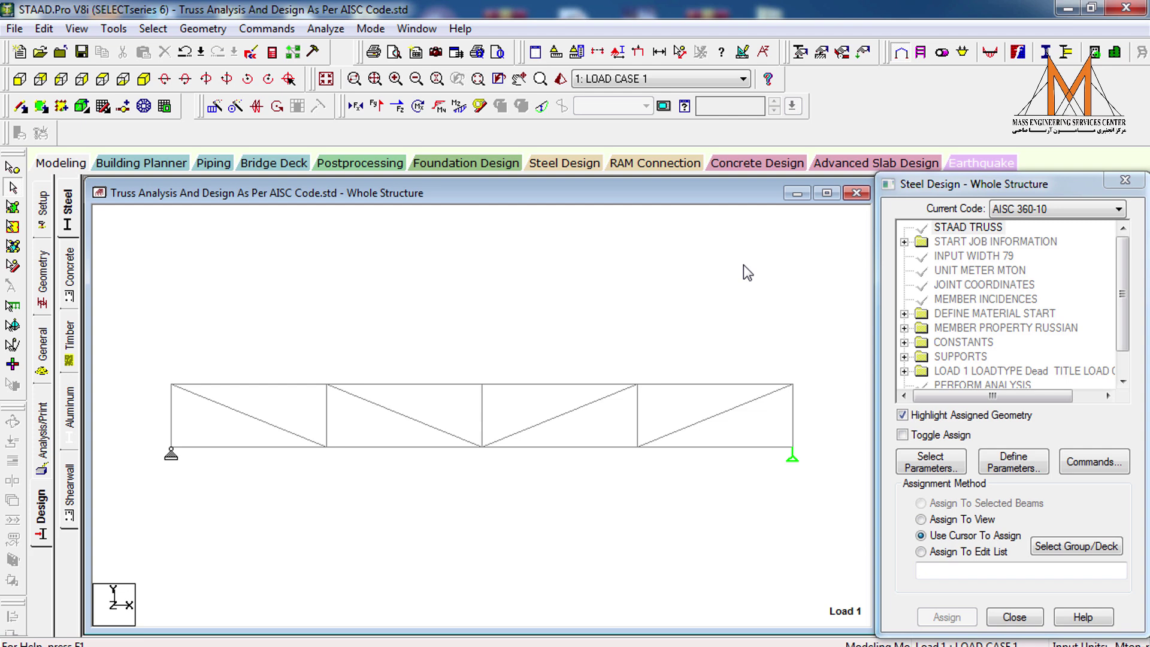
Add FYLD 42000 Mton/m2 to the AISC design parameters and assign it.
click(1013, 465)
click(338, 364)
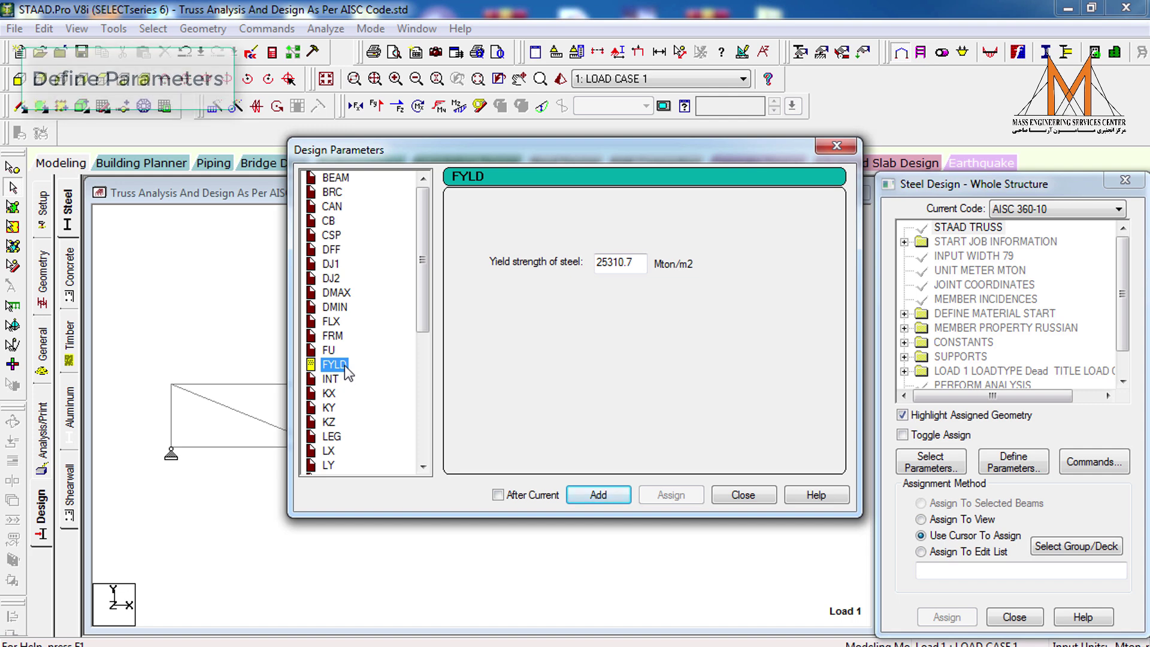
double_click(642, 272)
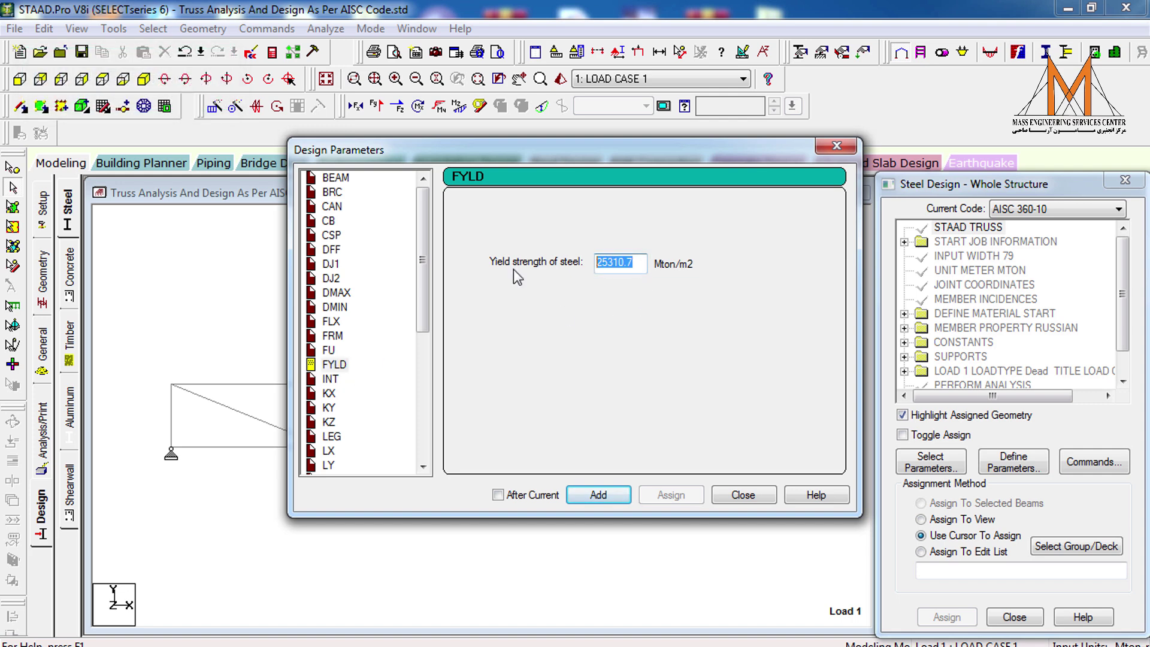
text(42000)
key(Return)
click(743, 494)
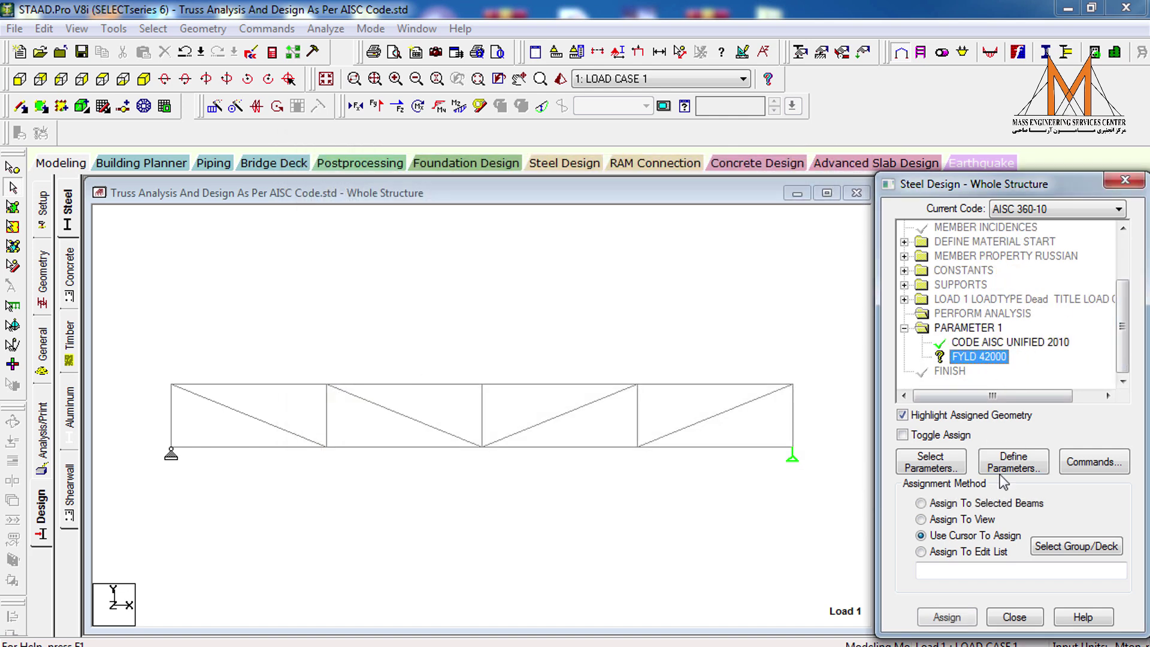
click(947, 617)
Confirm the FYLD assignment, then add CHECK CODE, MEMBER TAKE OFF, SELECT and TAKE OFF commands.
click(986, 390)
click(1094, 462)
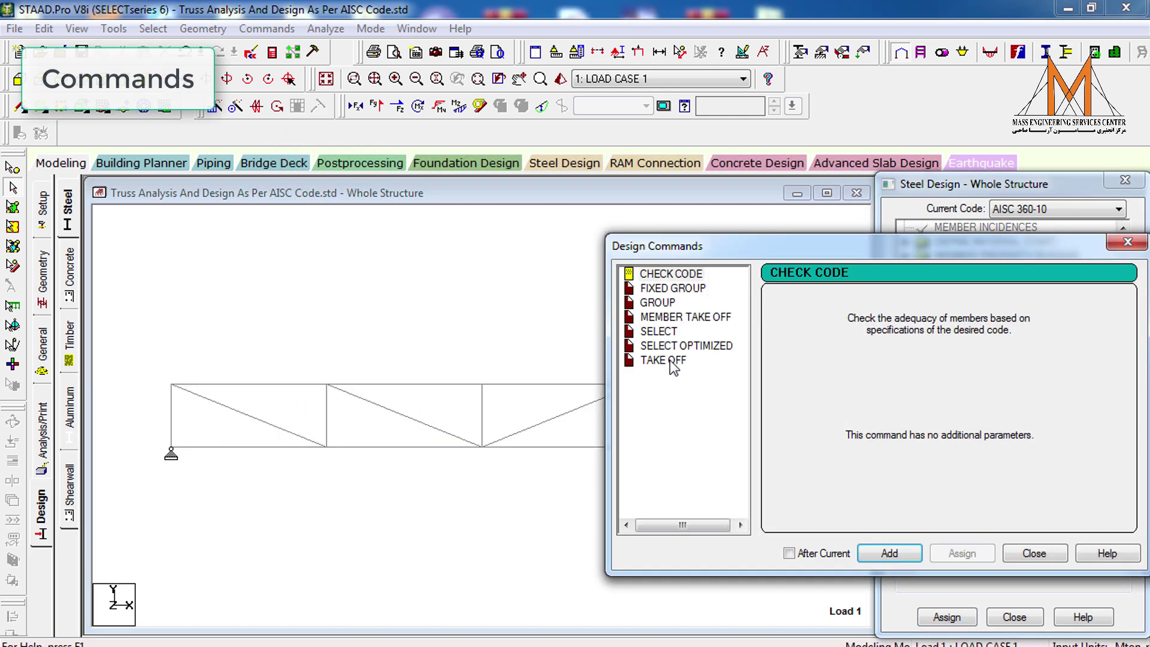
click(670, 276)
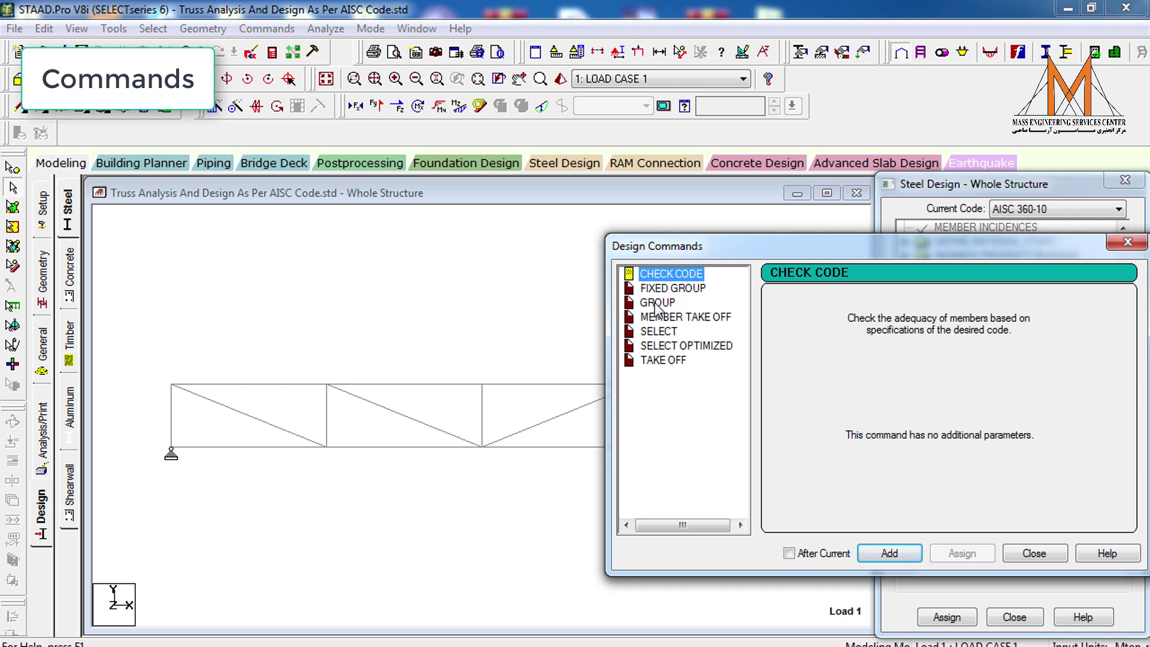
click(868, 550)
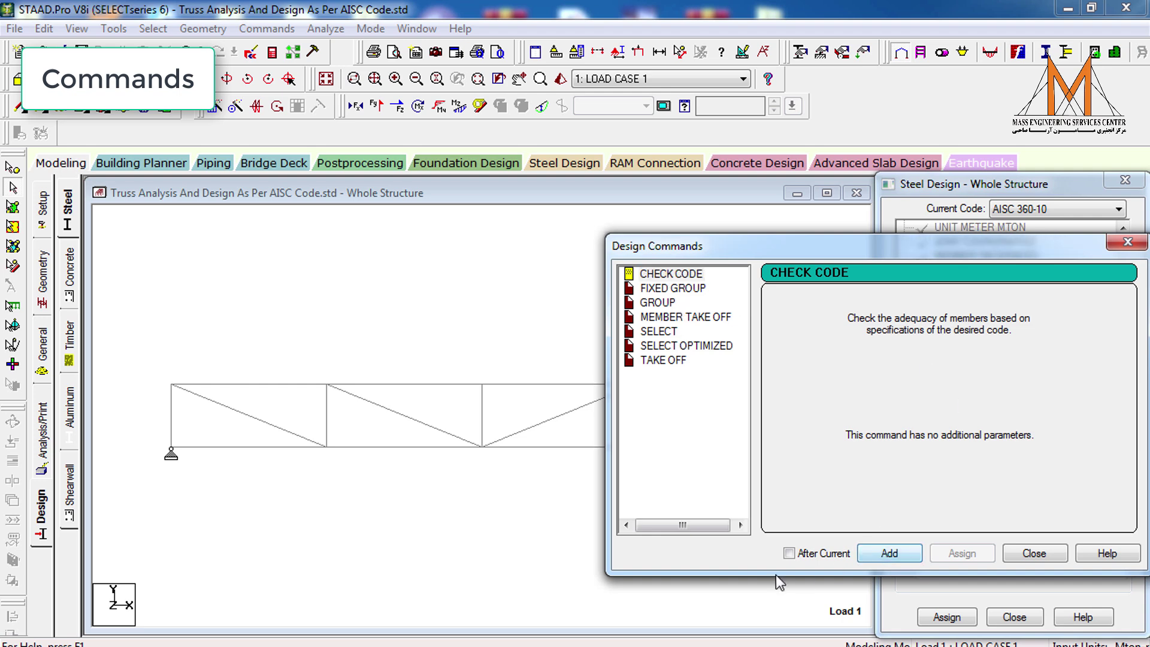
click(695, 319)
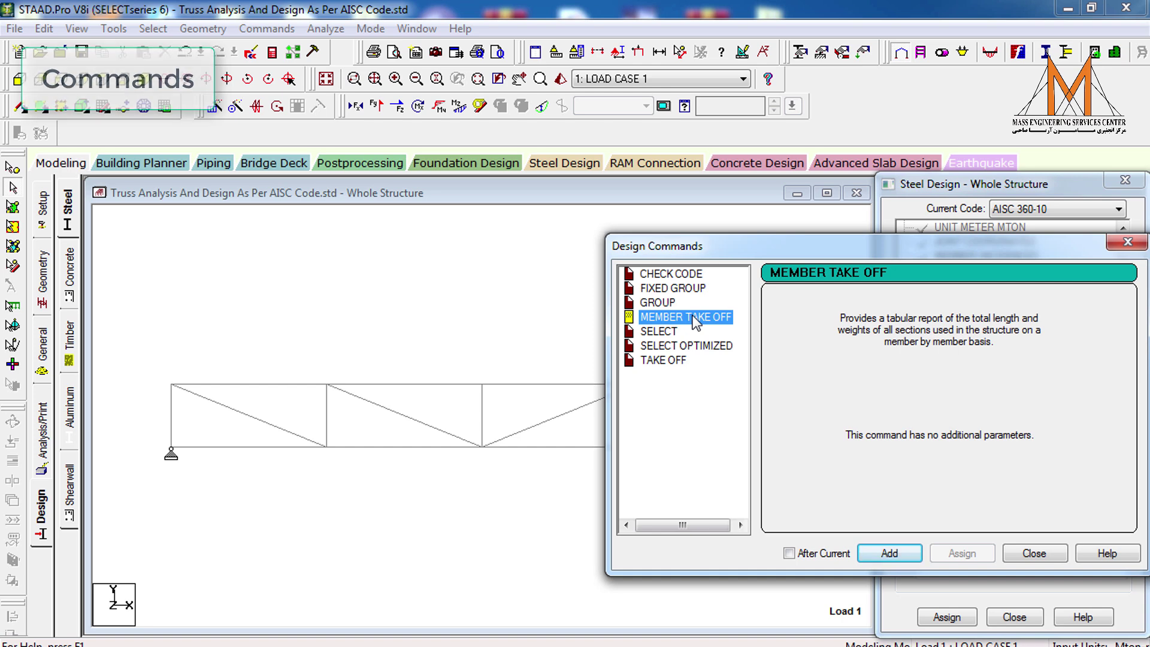
click(890, 553)
click(661, 333)
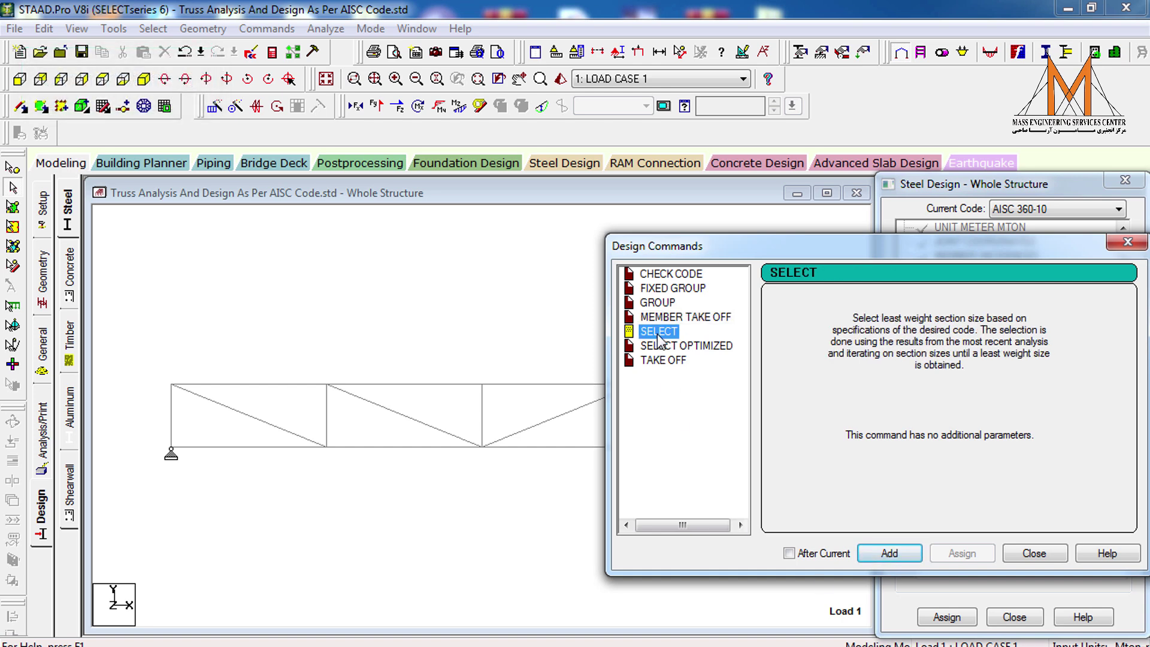
click(889, 553)
click(670, 362)
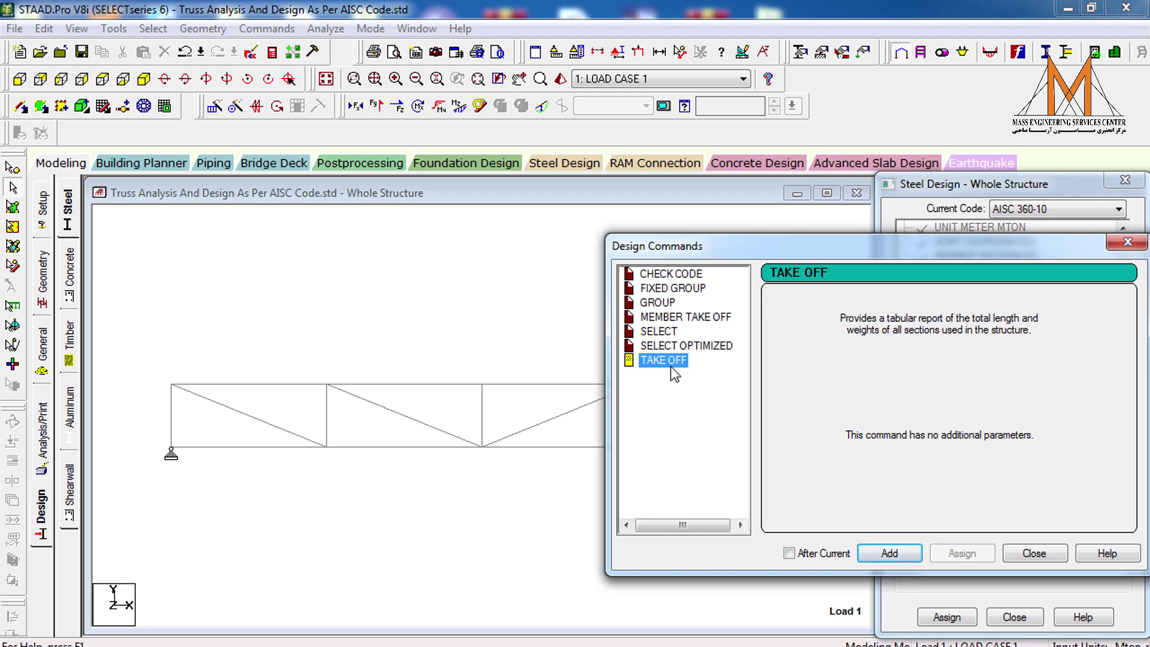
click(890, 553)
click(1034, 552)
drag(1122, 281, 1122, 355)
Assign CHECK CODE, STEEL MEMBER TAKE OFF and SELECT to the whole truss.
click(964, 256)
click(922, 520)
click(947, 618)
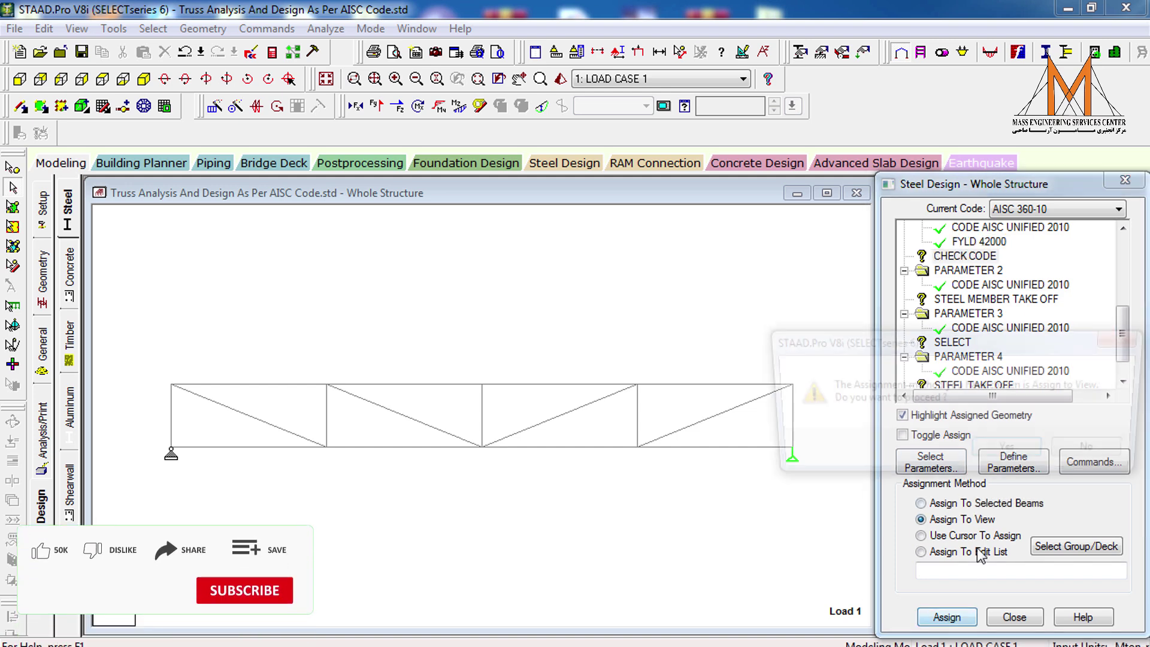
click(996, 299)
click(947, 618)
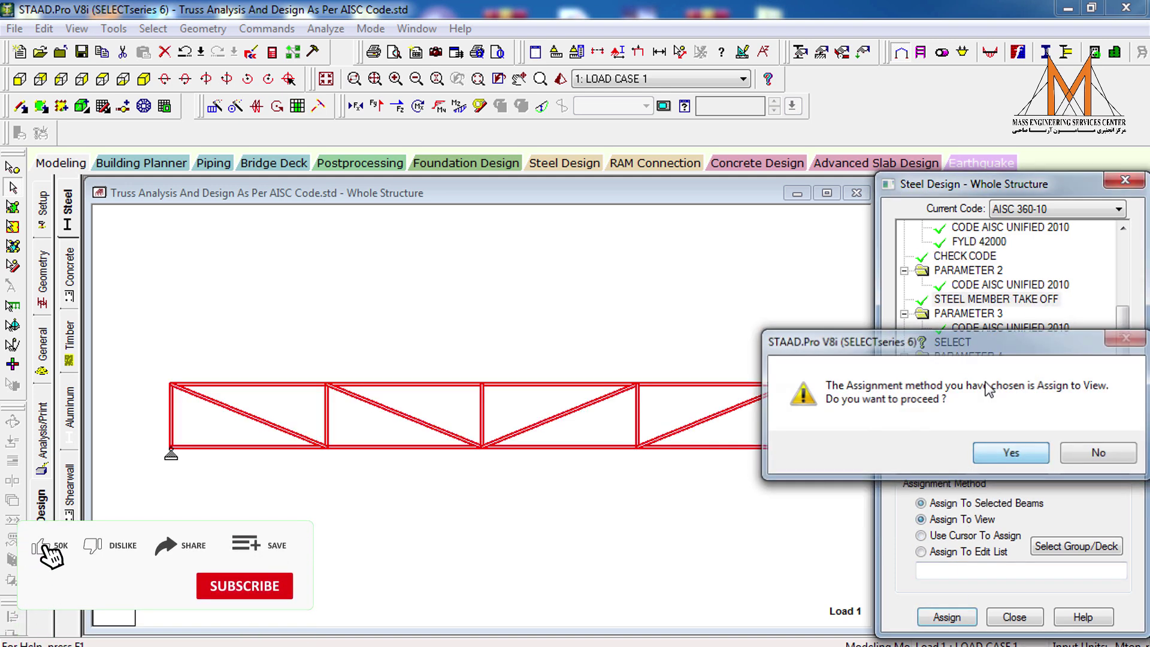
click(1011, 452)
click(952, 342)
click(947, 618)
click(1010, 451)
drag(1124, 324, 1125, 350)
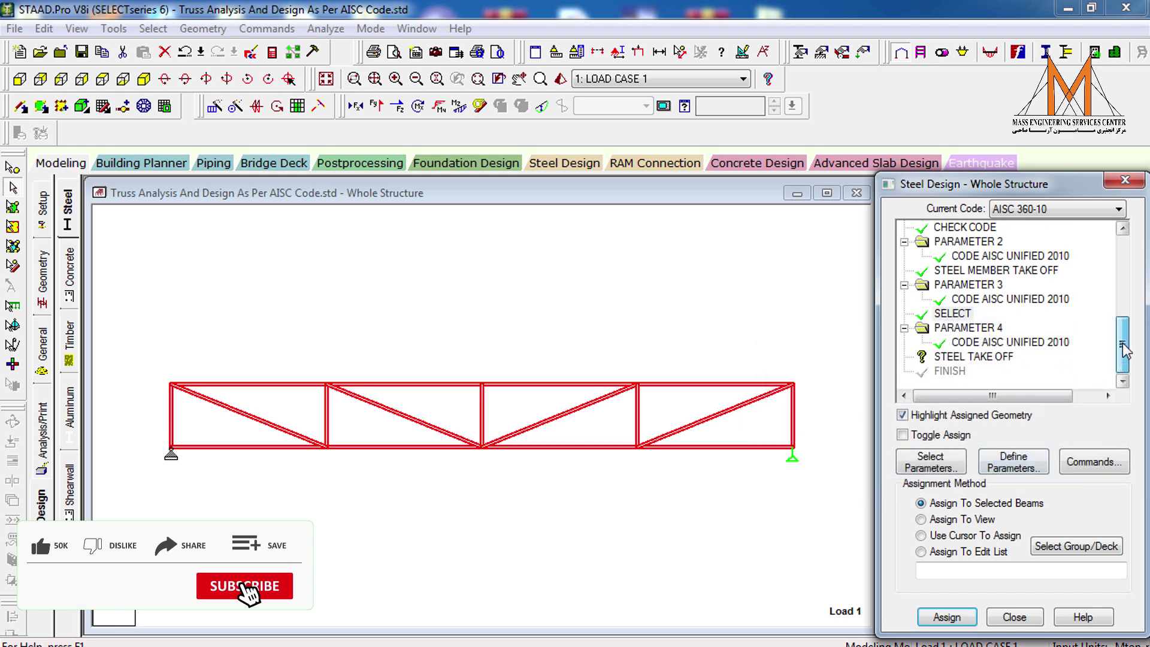
Assign STEEL TAKE OFF to the whole truss.
click(973, 356)
click(947, 617)
click(941, 380)
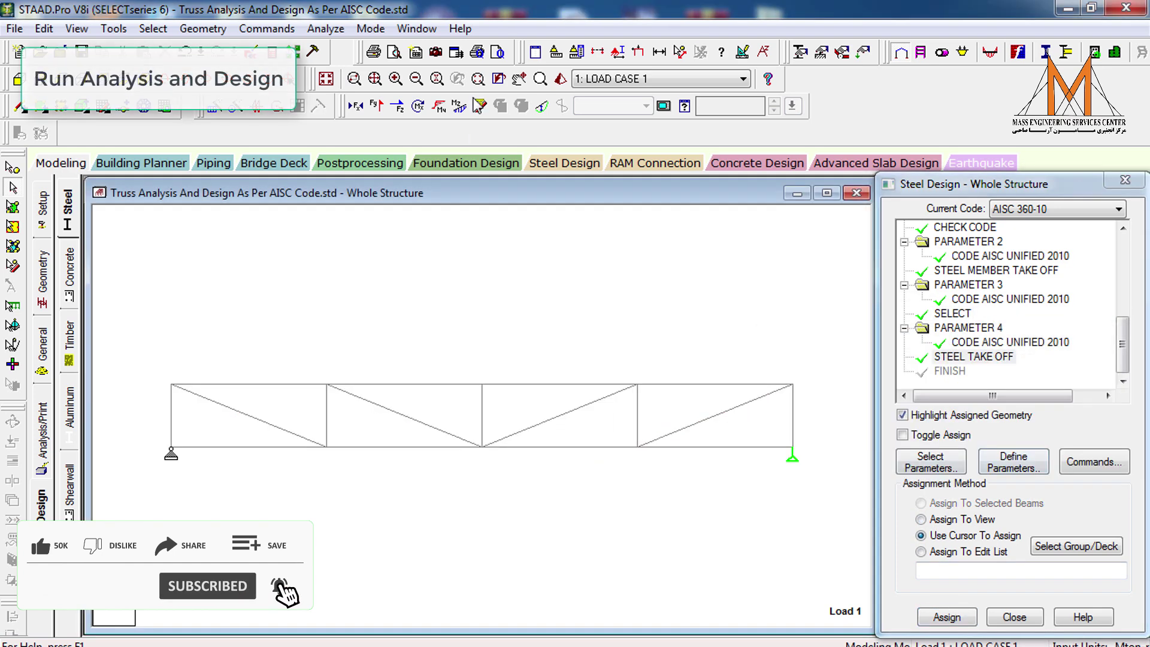
Save the model, run the analysis and steel design, and enter post-processing.
click(326, 28)
click(357, 46)
click(465, 375)
click(654, 406)
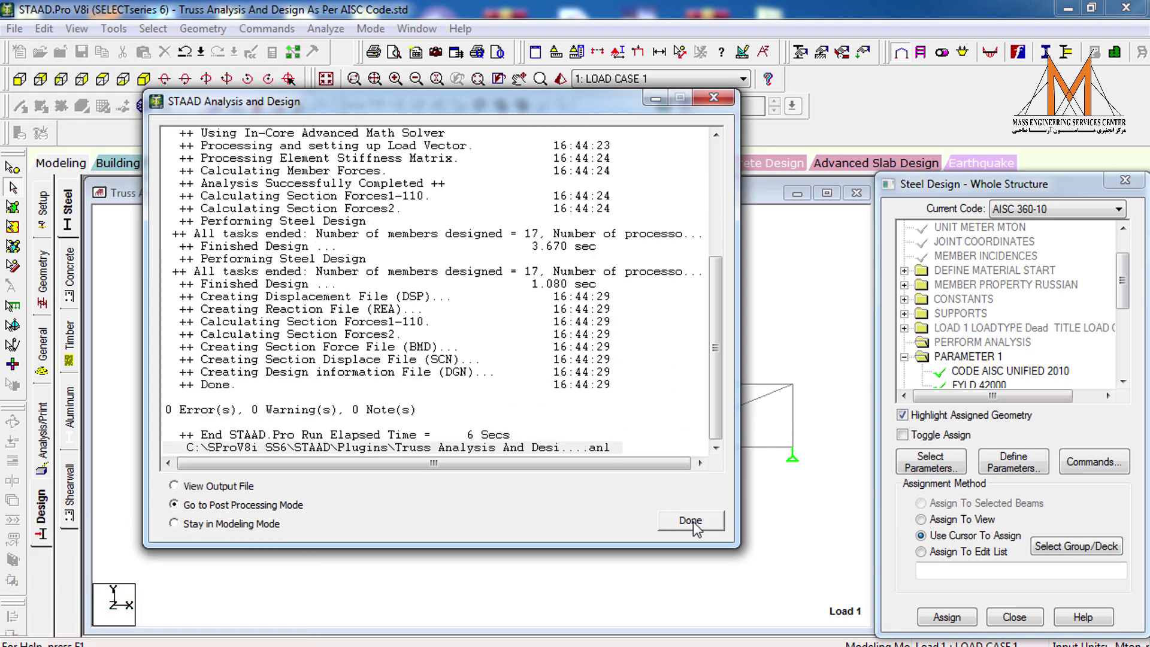
click(694, 524)
click(272, 55)
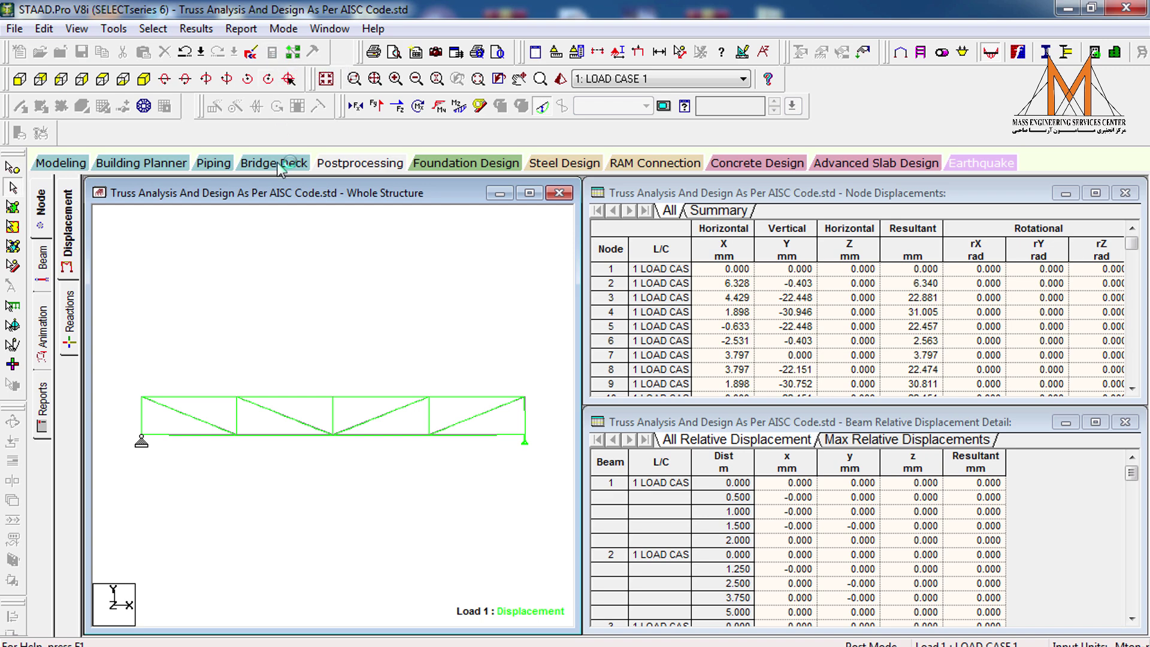
Jump to the STEEL DESIGN results and highlight member 1's PASS line.
click(106, 121)
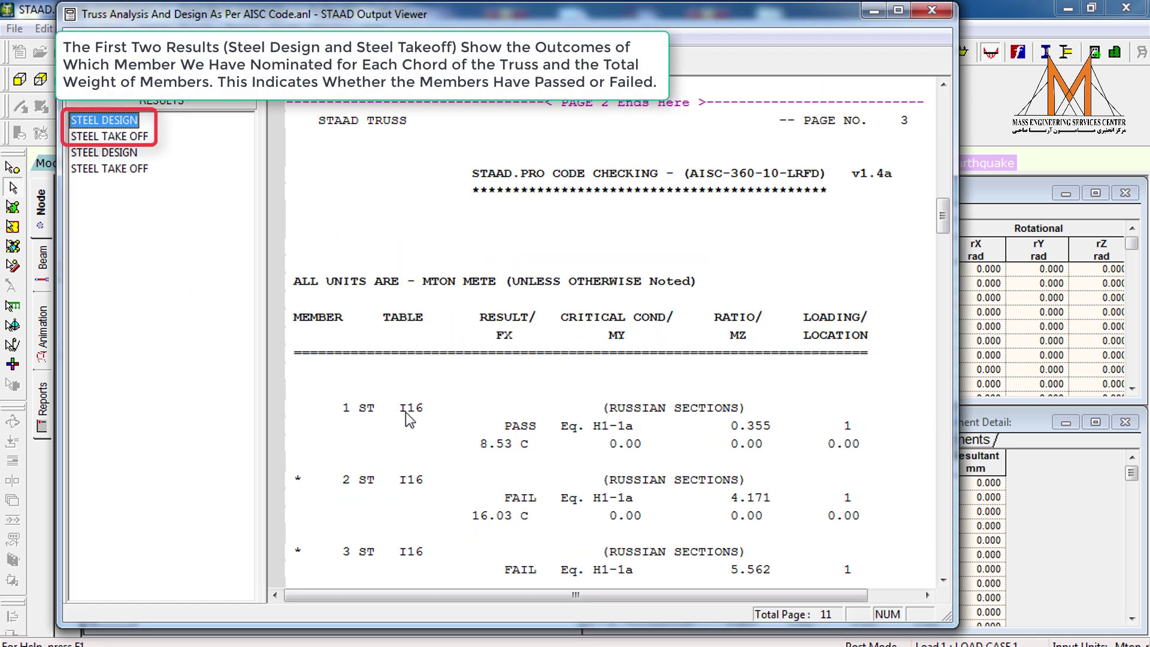
click(505, 426)
scroll(510, 432, down, 1)
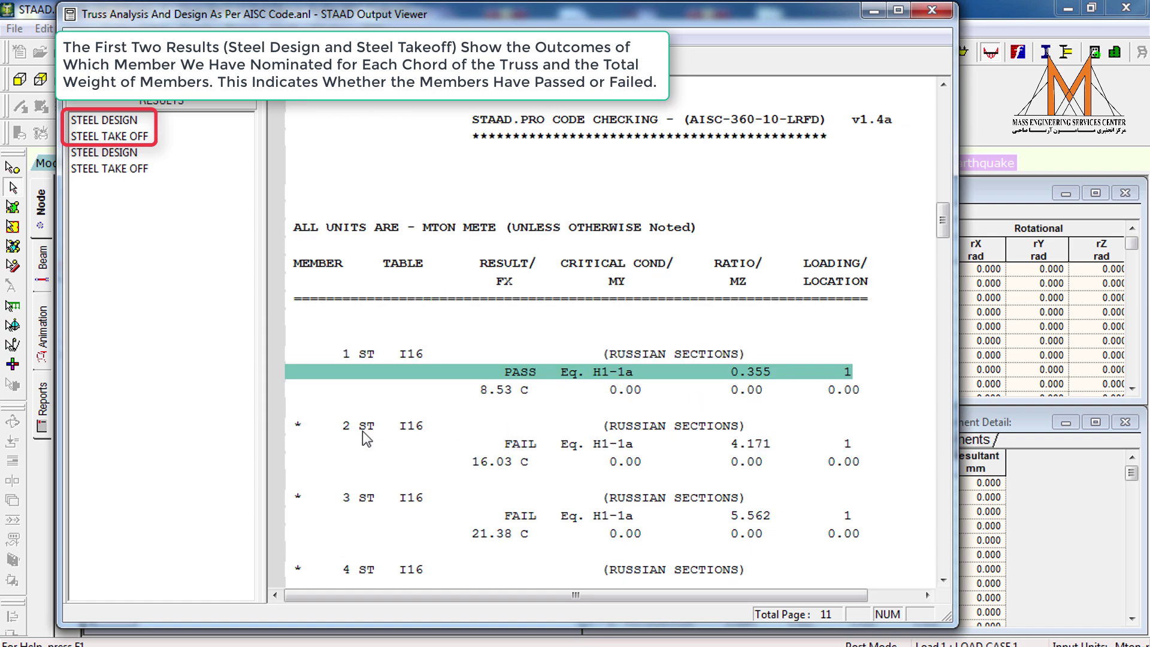
scroll(362, 431, down, 1)
scroll(466, 411, down, 3)
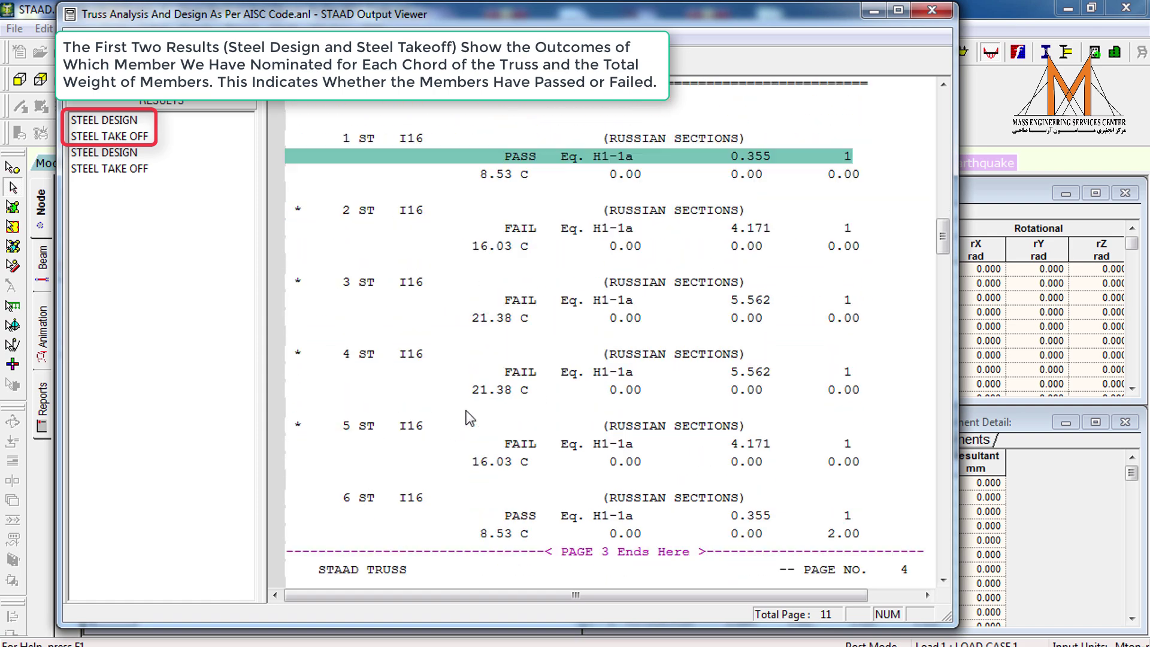
scroll(466, 414, up, 3)
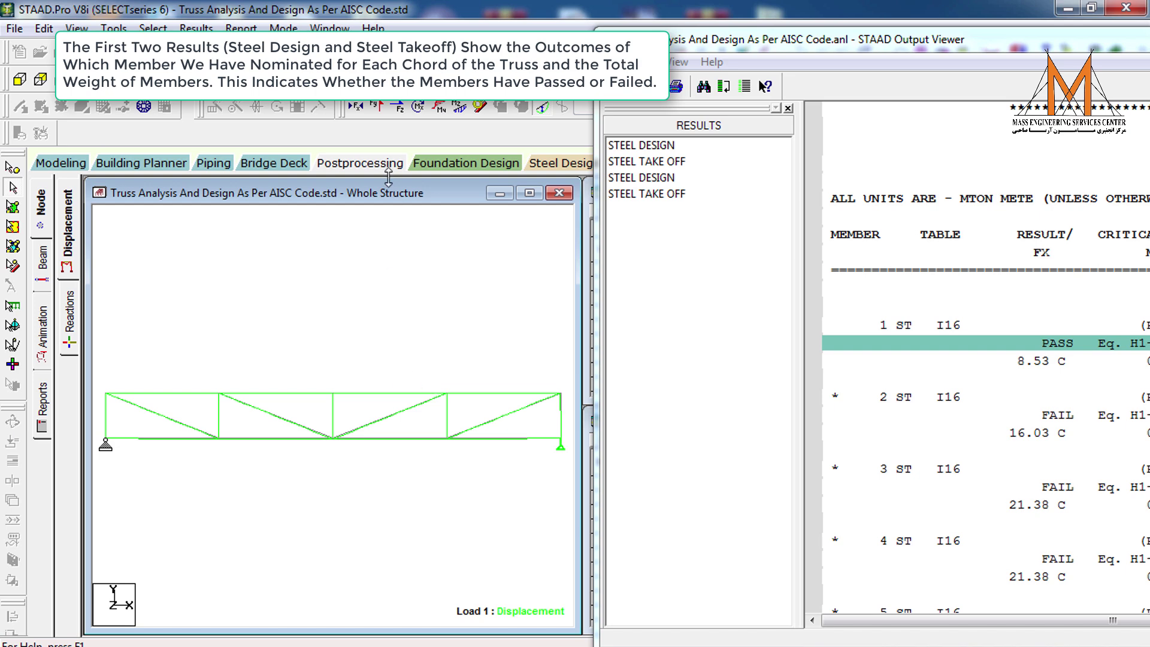
Show node and beam number labels on the truss view.
right_click(352, 369)
click(404, 290)
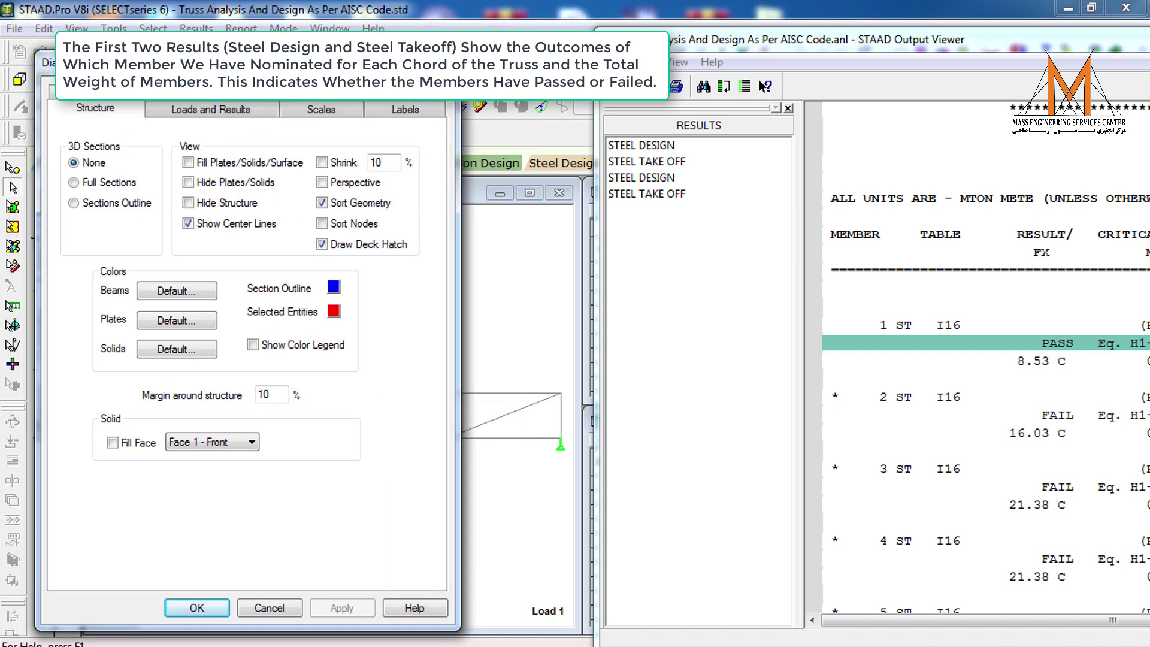
click(405, 109)
click(57, 146)
click(57, 246)
click(341, 608)
click(269, 608)
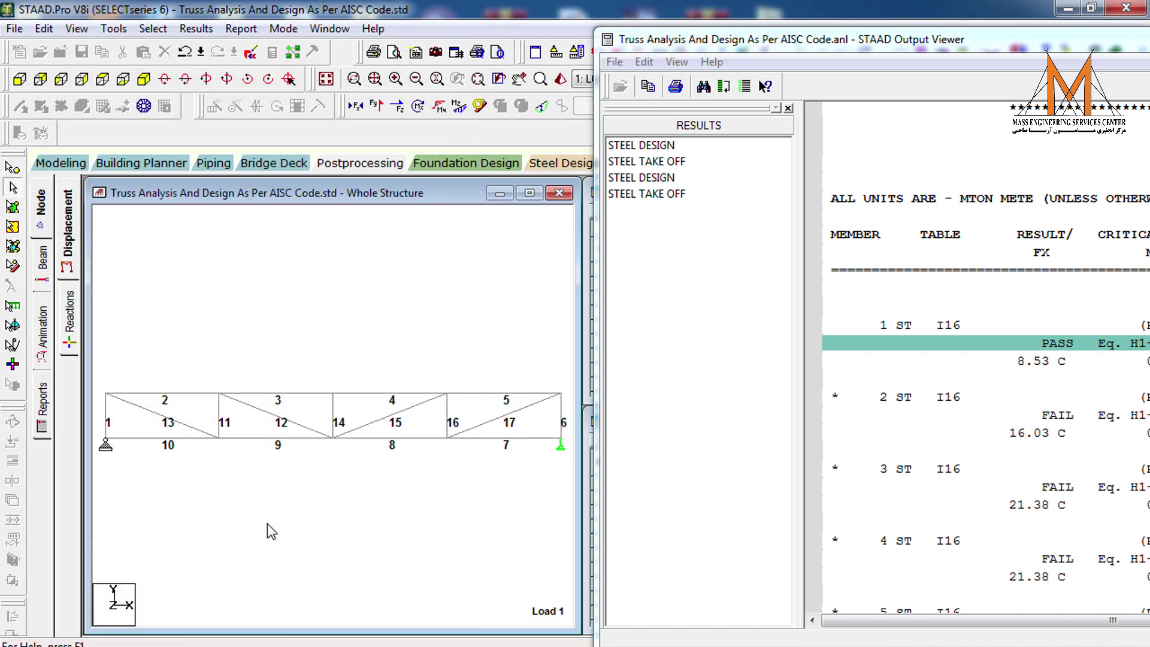
Reposition the report, highlight member 2's failing result, and compare against truss member numbers.
drag(940, 40, 750, 30)
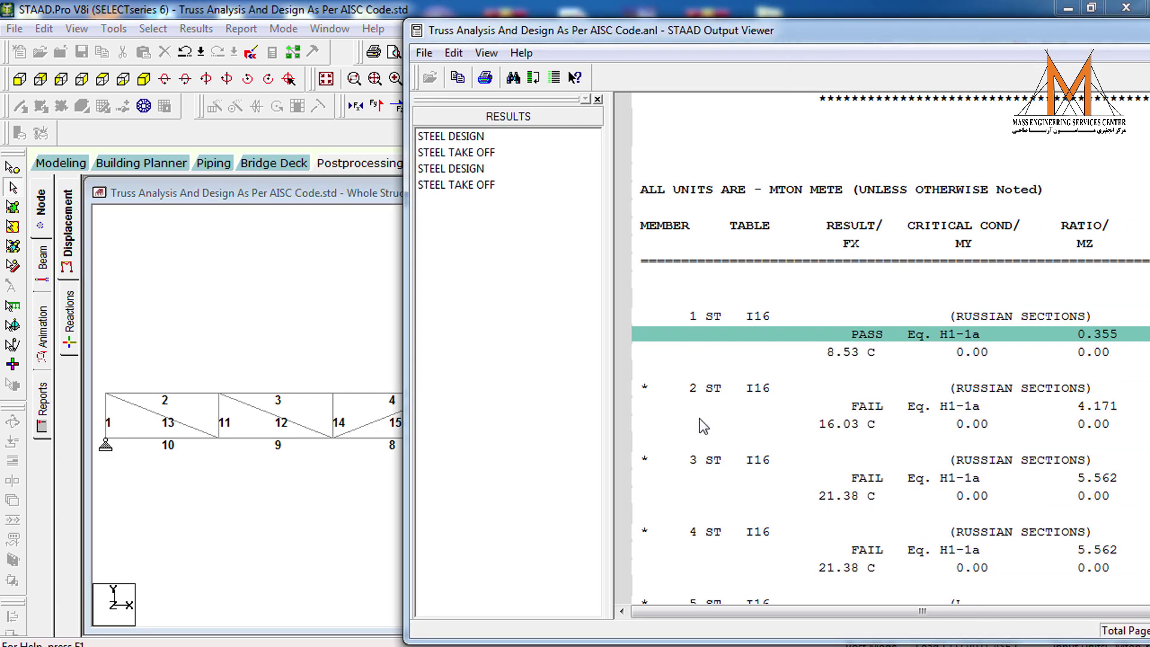
scroll(704, 426, down, 2)
scroll(701, 423, down, 1)
scroll(701, 423, up, 1)
drag(828, 35, 597, 31)
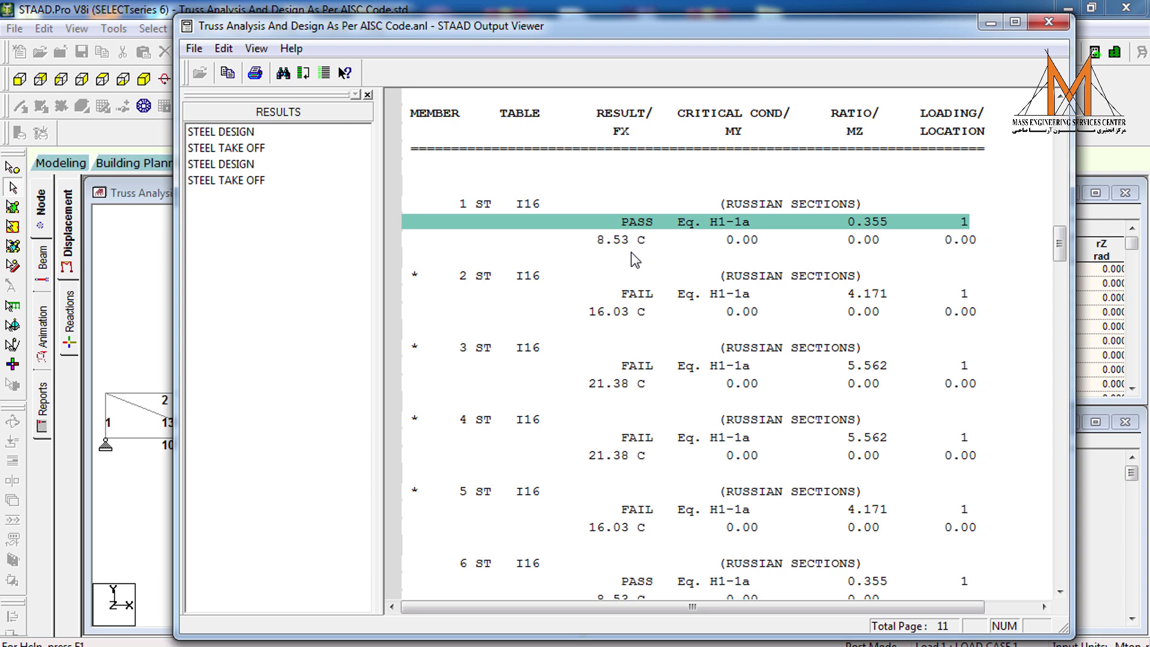
click(643, 289)
scroll(641, 335, down, 2)
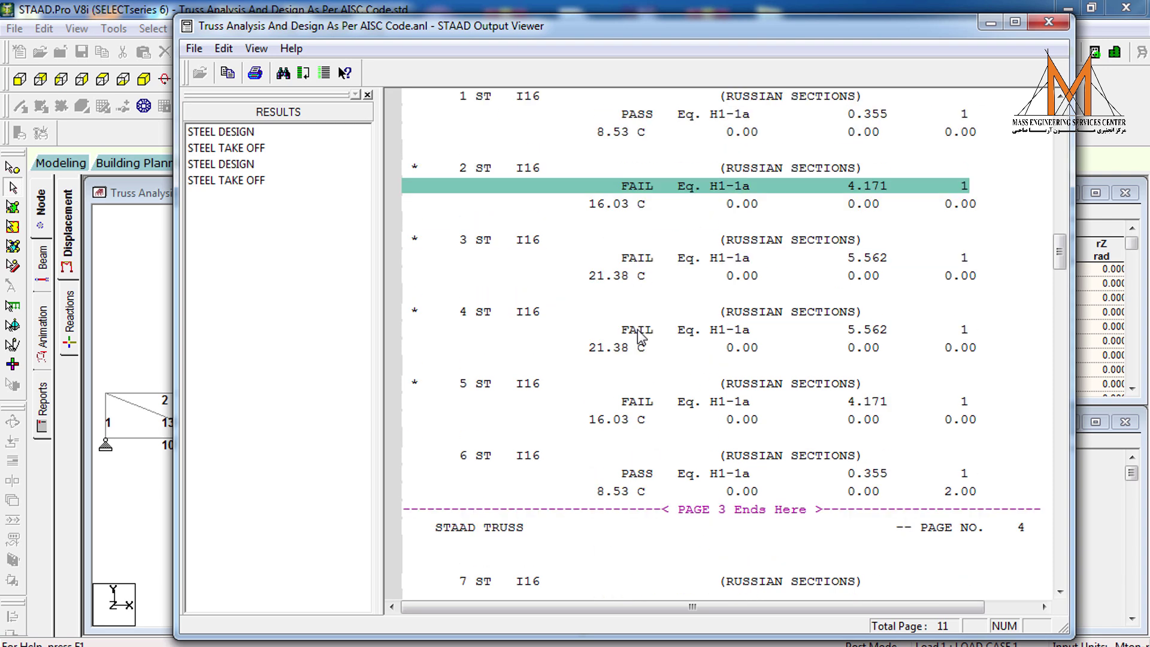
drag(485, 26, 942, 21)
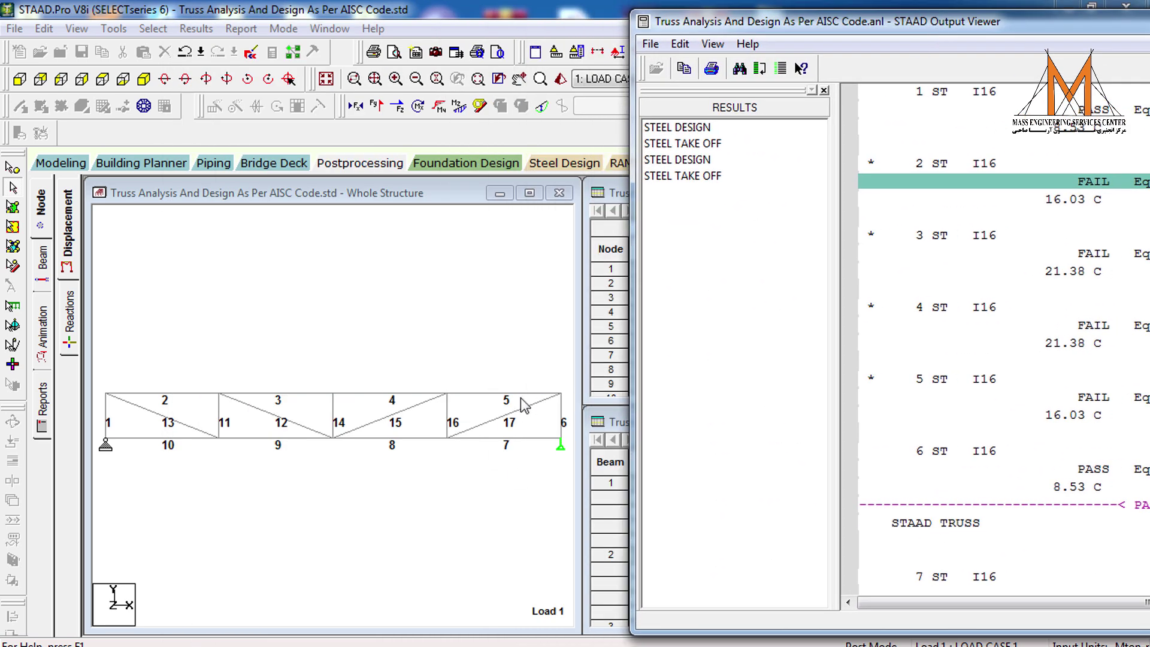
drag(968, 22, 576, 23)
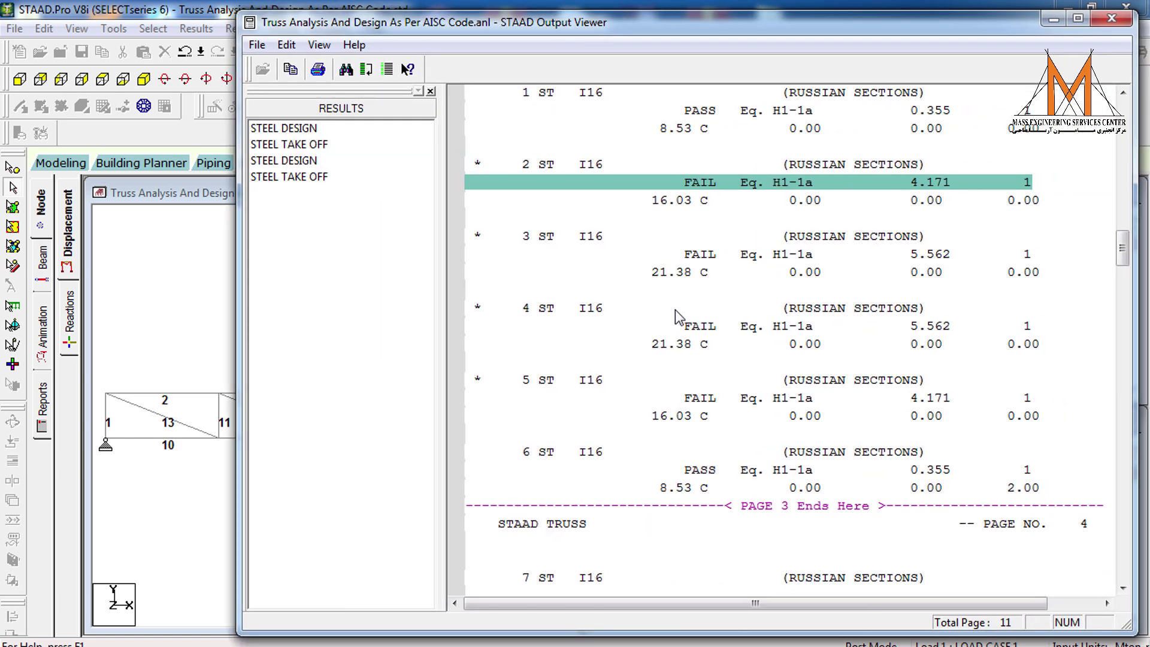
scroll(705, 340, down, 7)
scroll(705, 342, down, 1)
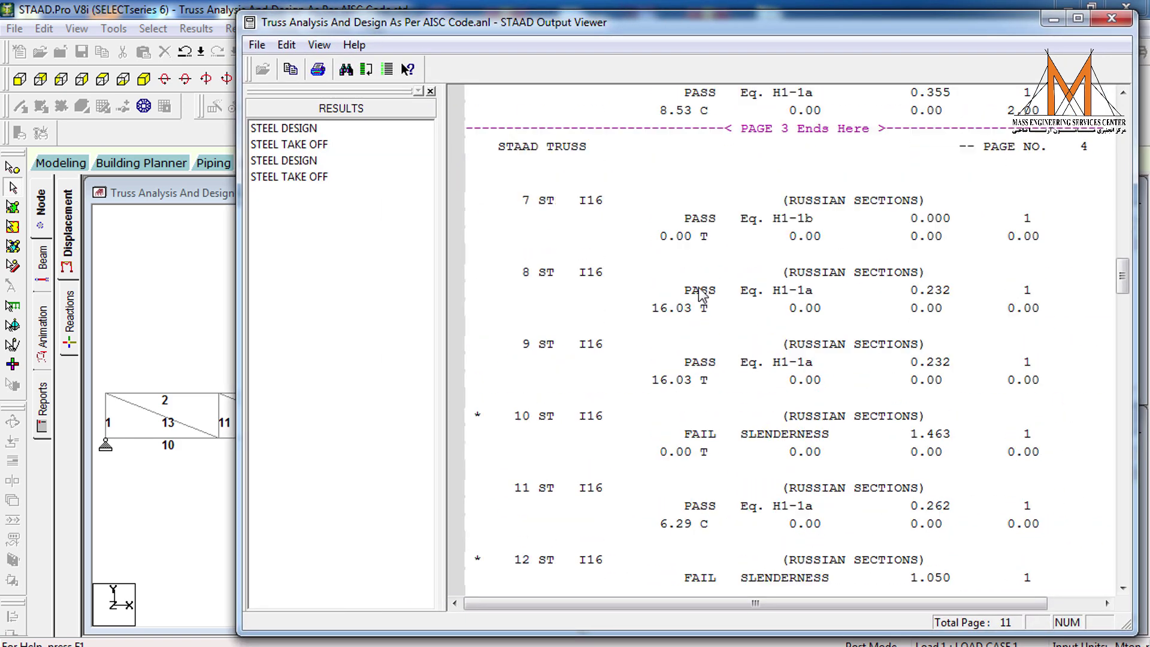
scroll(701, 345, down, 4)
scroll(698, 350, down, 1)
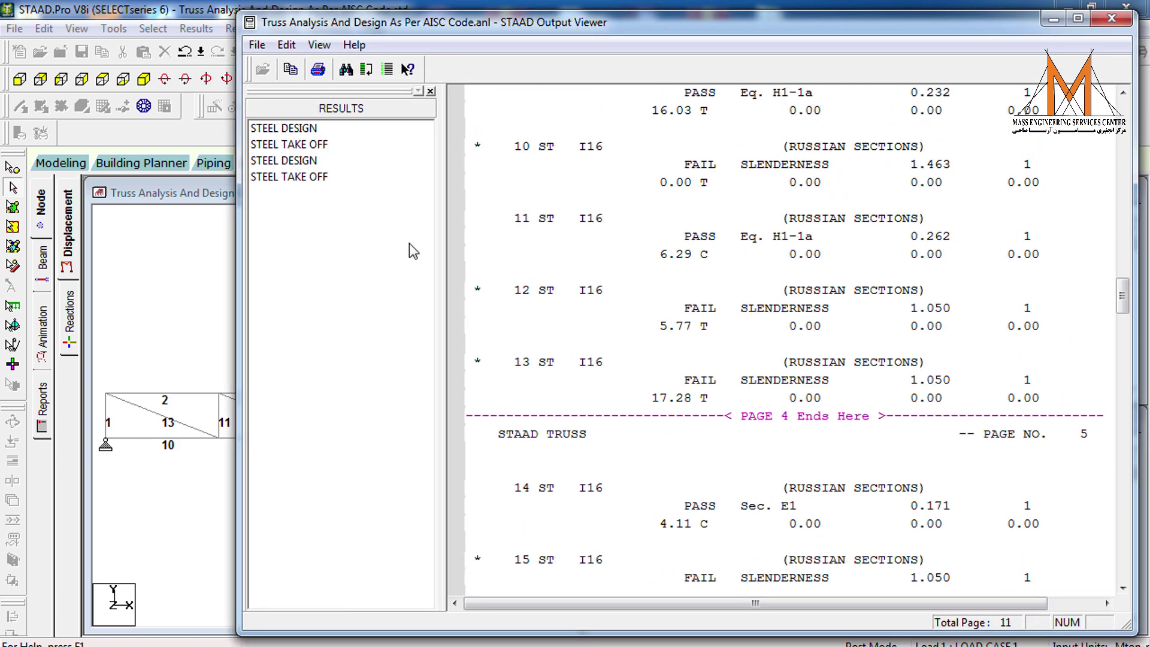
Open the first steel take-off and highlight the I16 rows for members 1–4.
click(314, 145)
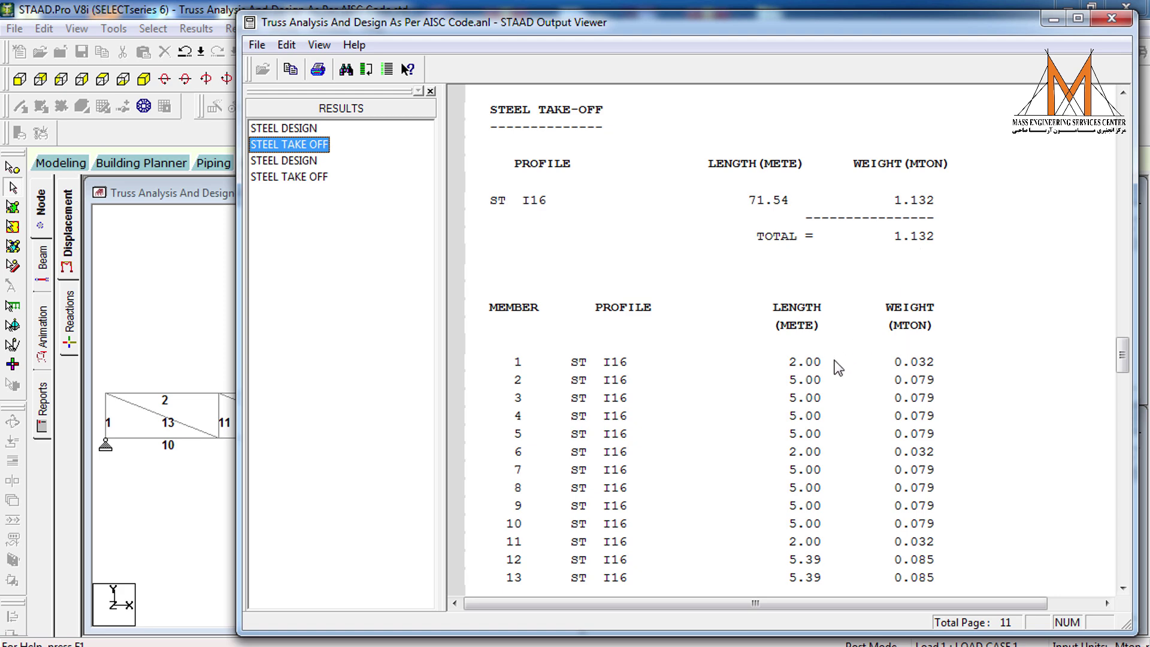
drag(505, 368, 525, 416)
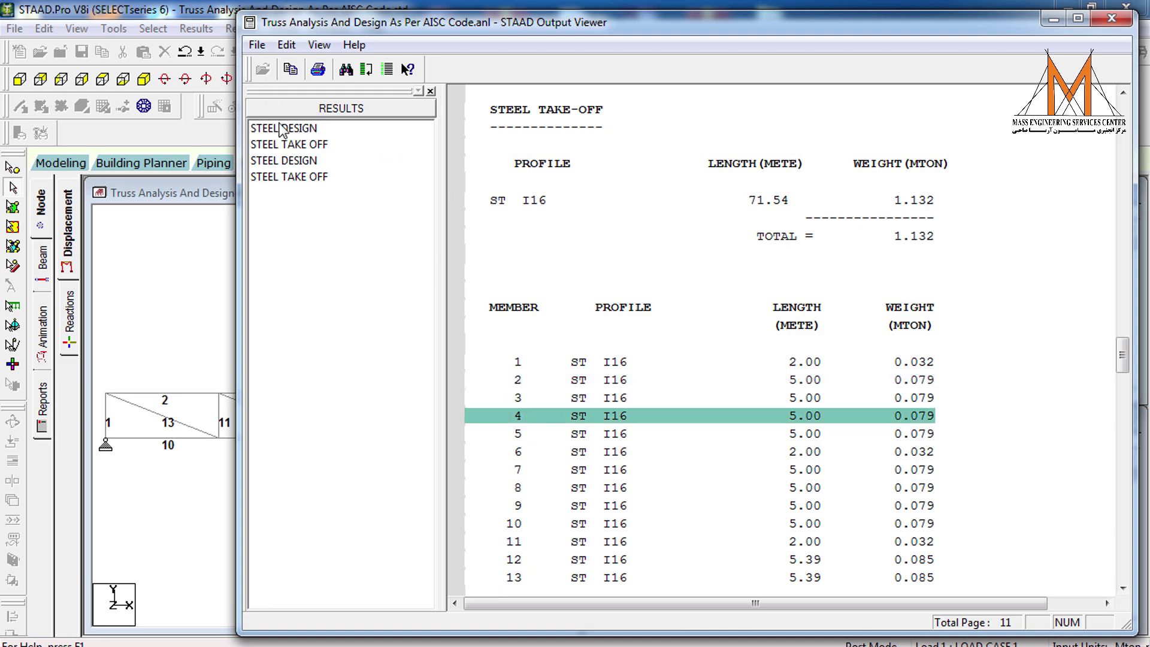
Open the second STEEL DESIGN results, highlight member 1's pass, and uncover the truss.
click(283, 160)
click(643, 436)
scroll(644, 436, down, 1)
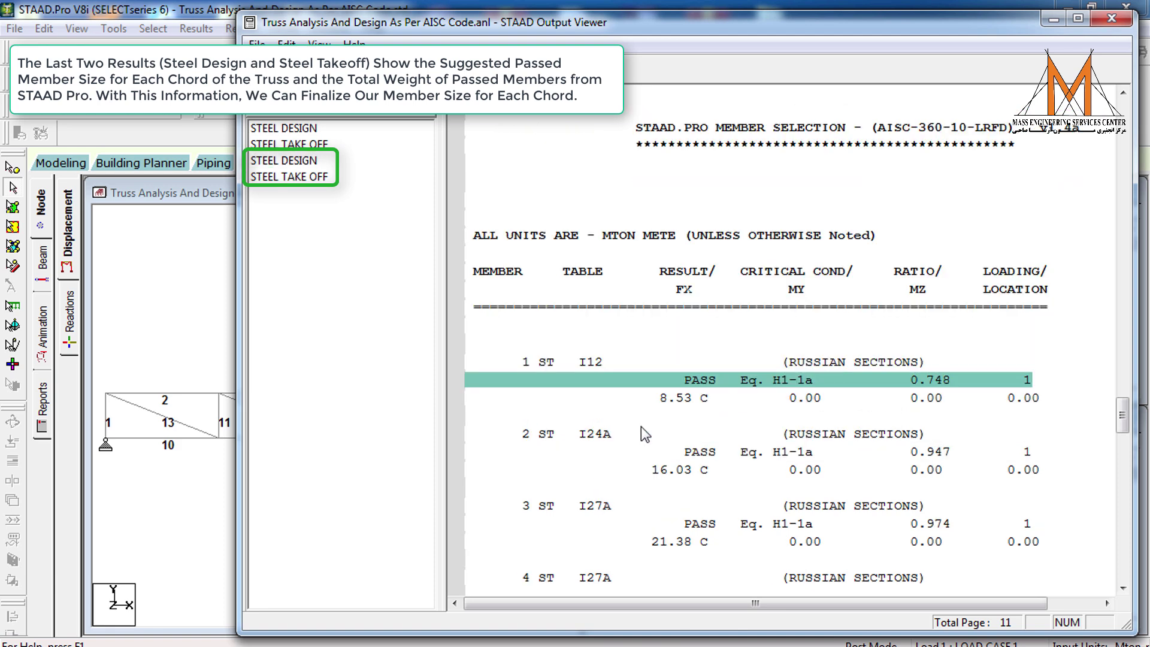
scroll(618, 418, down, 2)
scroll(601, 409, down, 3)
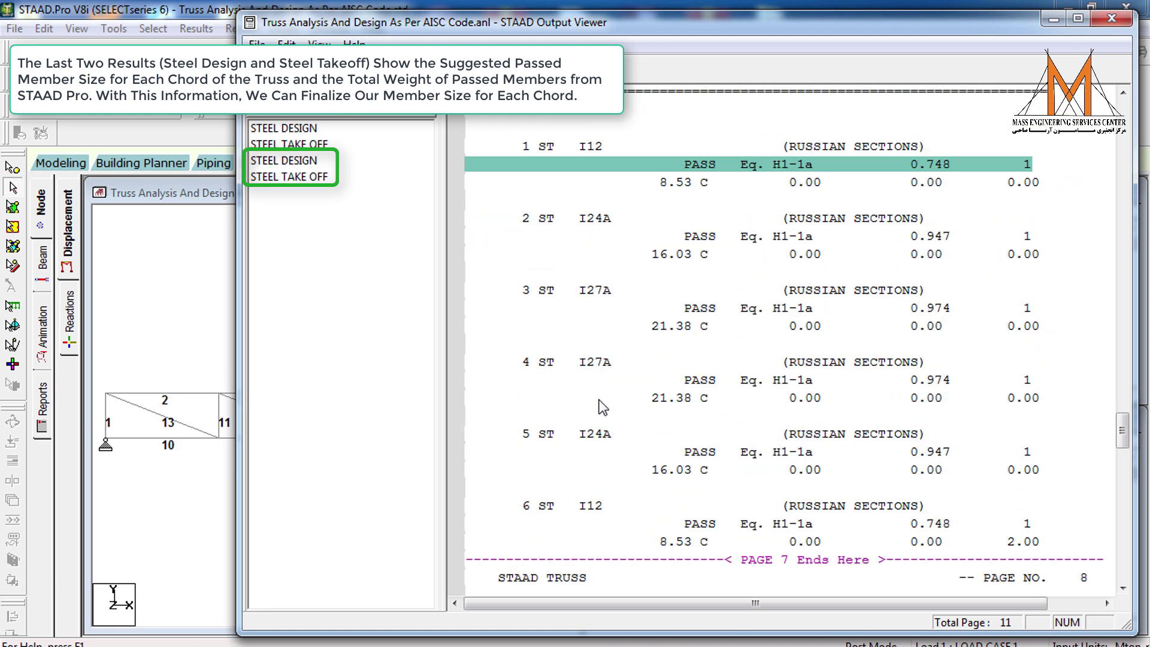
scroll(594, 377, down, 4)
scroll(602, 374, down, 1)
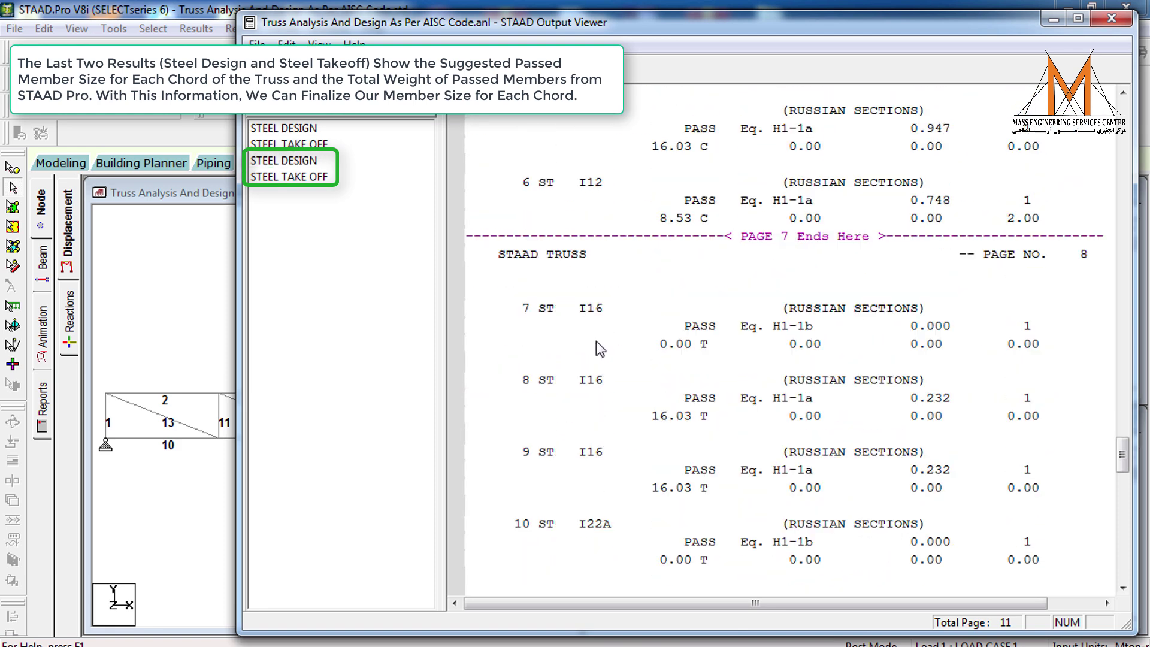
scroll(591, 364, down, 1)
scroll(597, 378, down, 3)
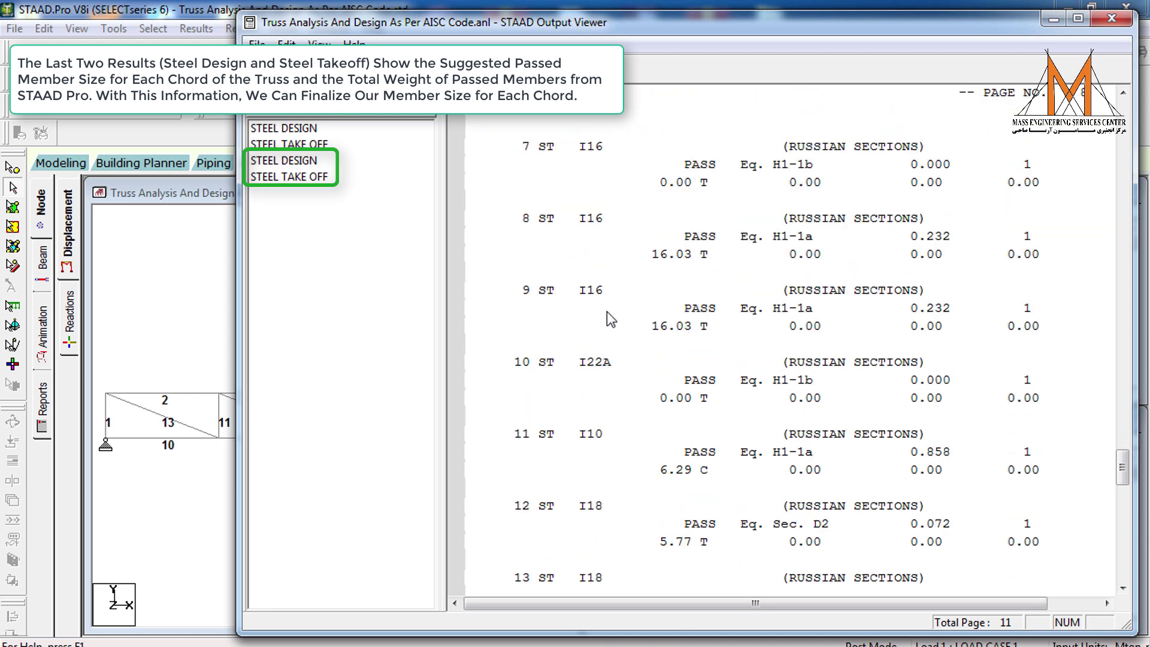
scroll(589, 509, down, 4)
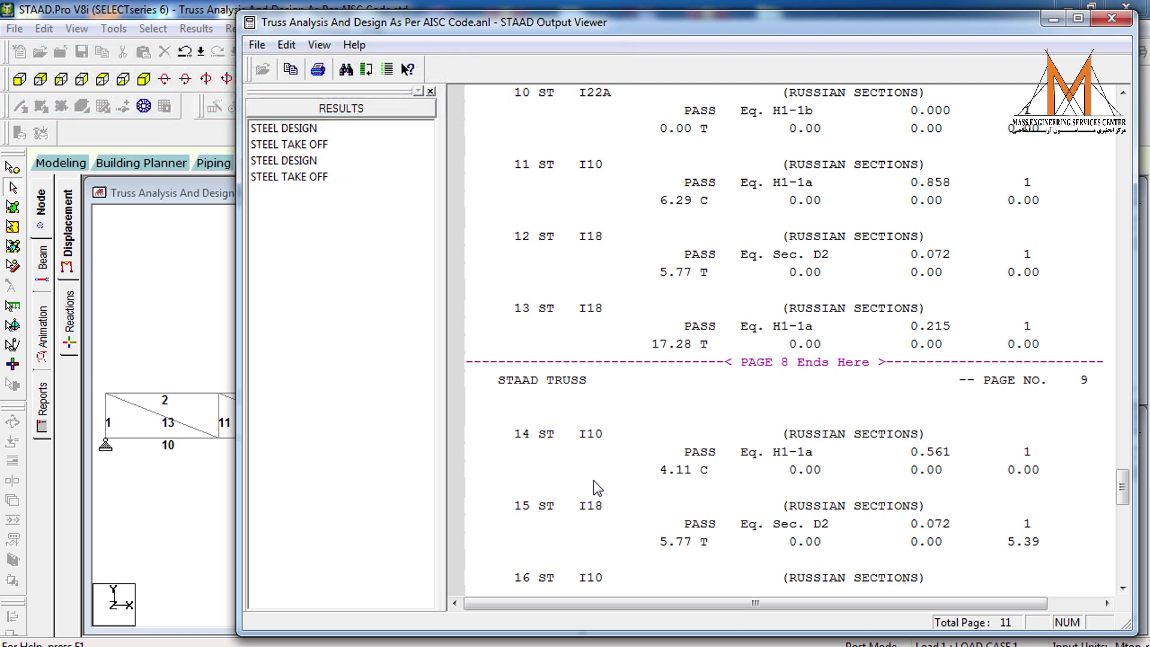
scroll(618, 431, down, 3)
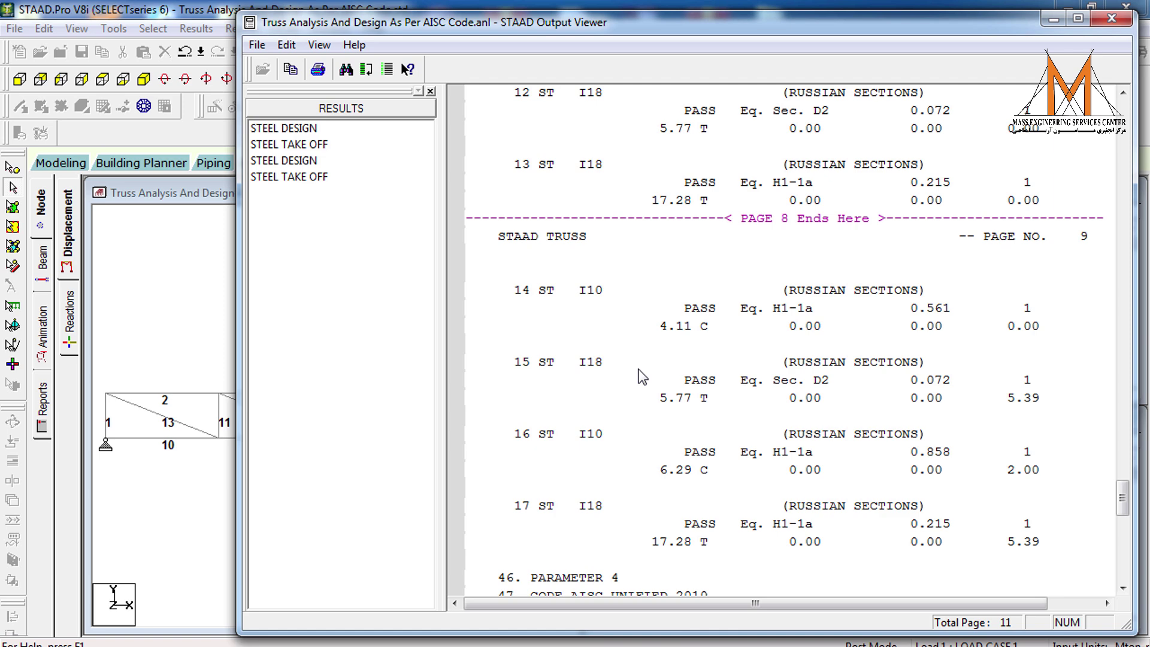
drag(448, 27, 718, 28)
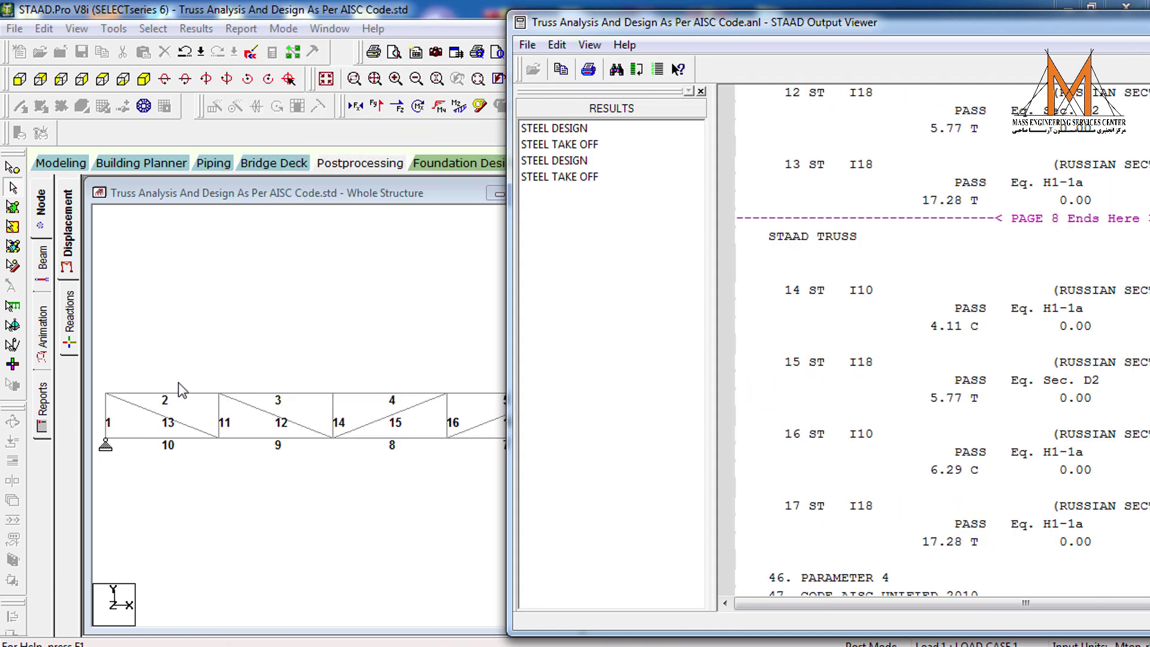
scroll(870, 409, up, 4)
scroll(854, 400, up, 2)
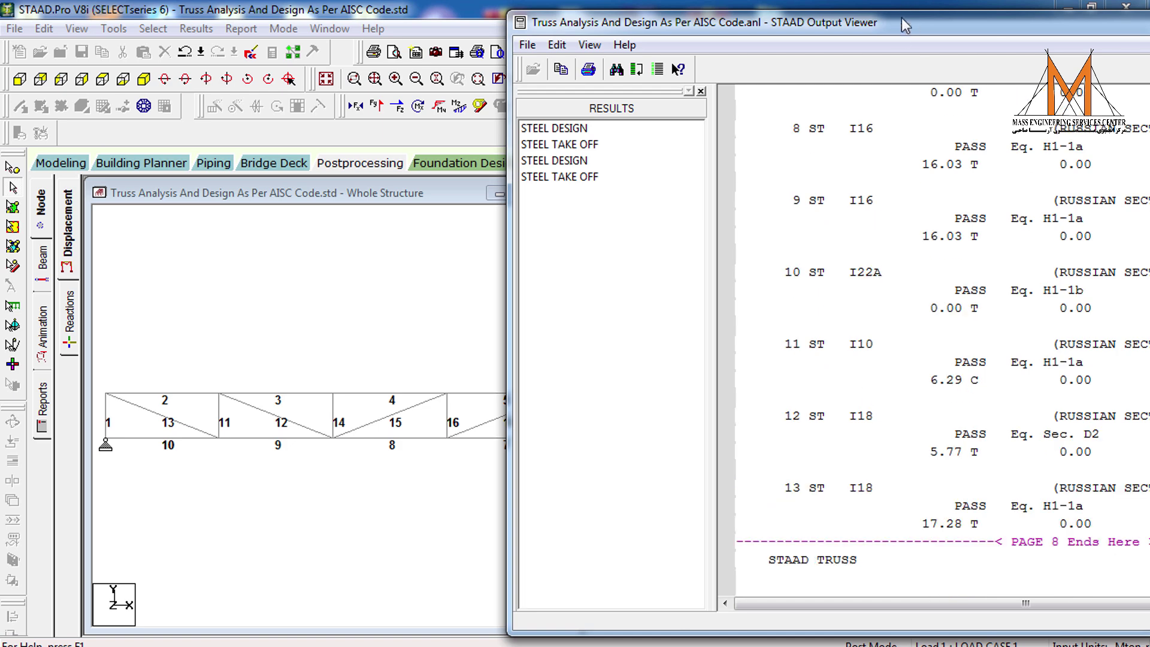
scroll(782, 302, up, 3)
scroll(783, 298, up, 5)
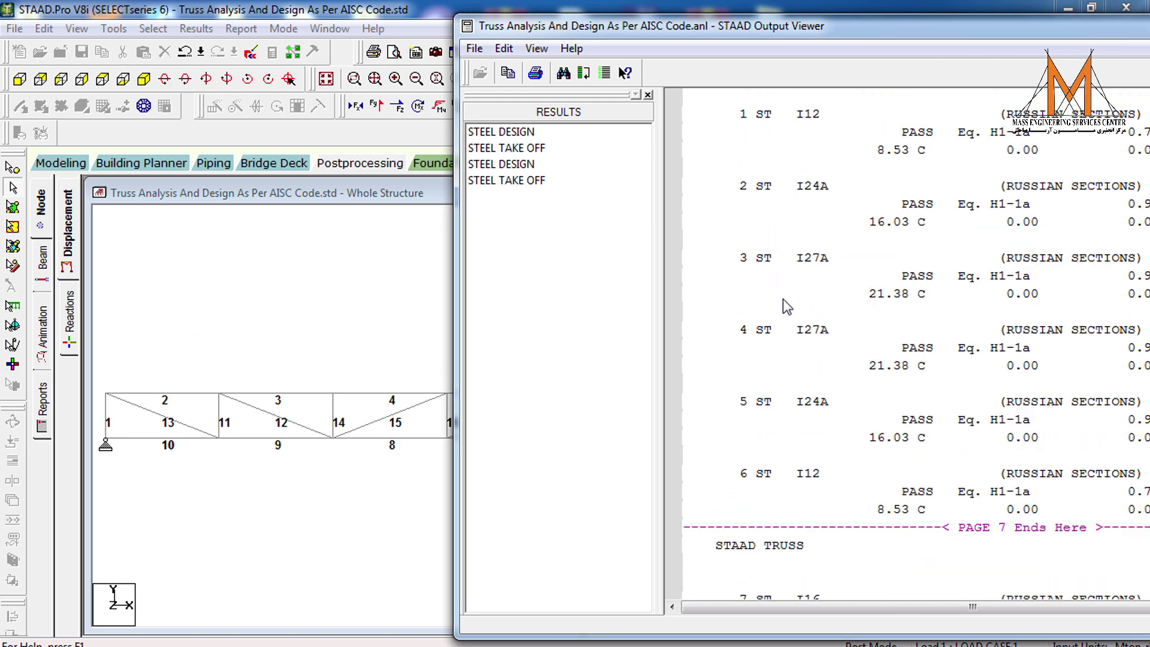
scroll(774, 288, up, 1)
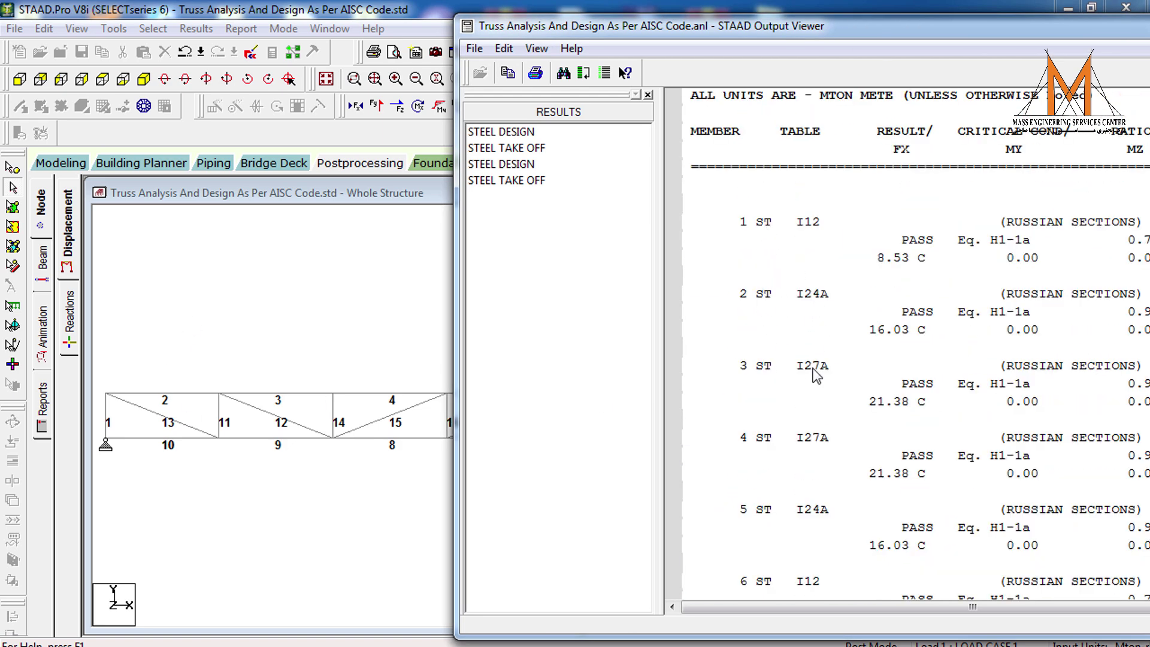
scroll(812, 375, down, 1)
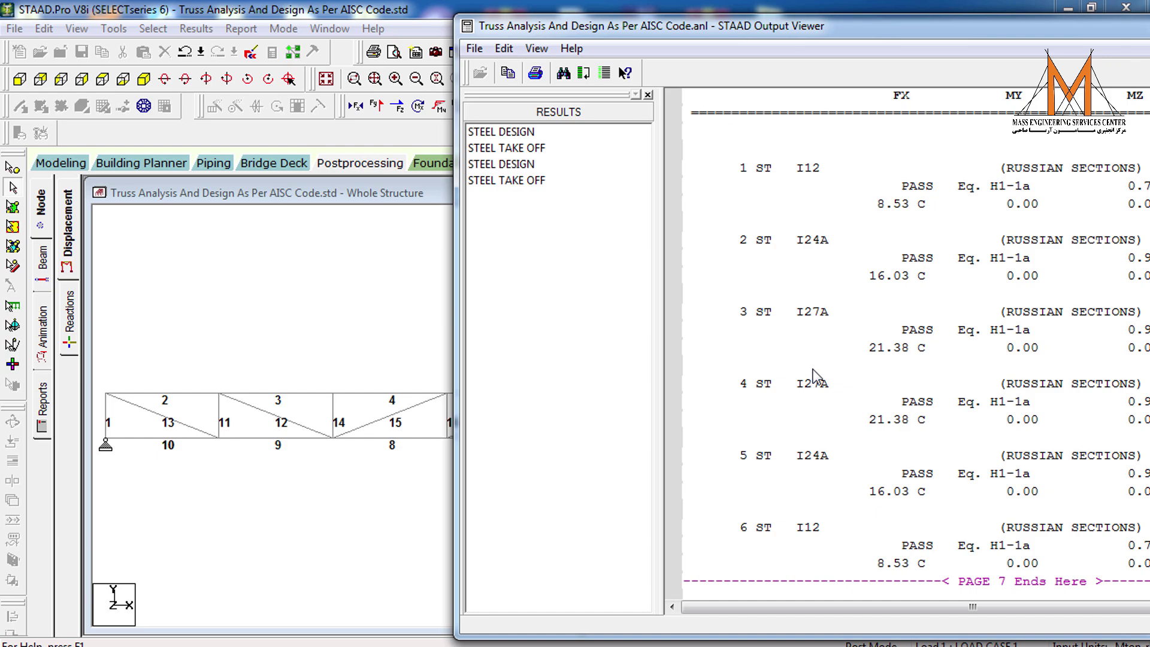
drag(809, 27, 529, 28)
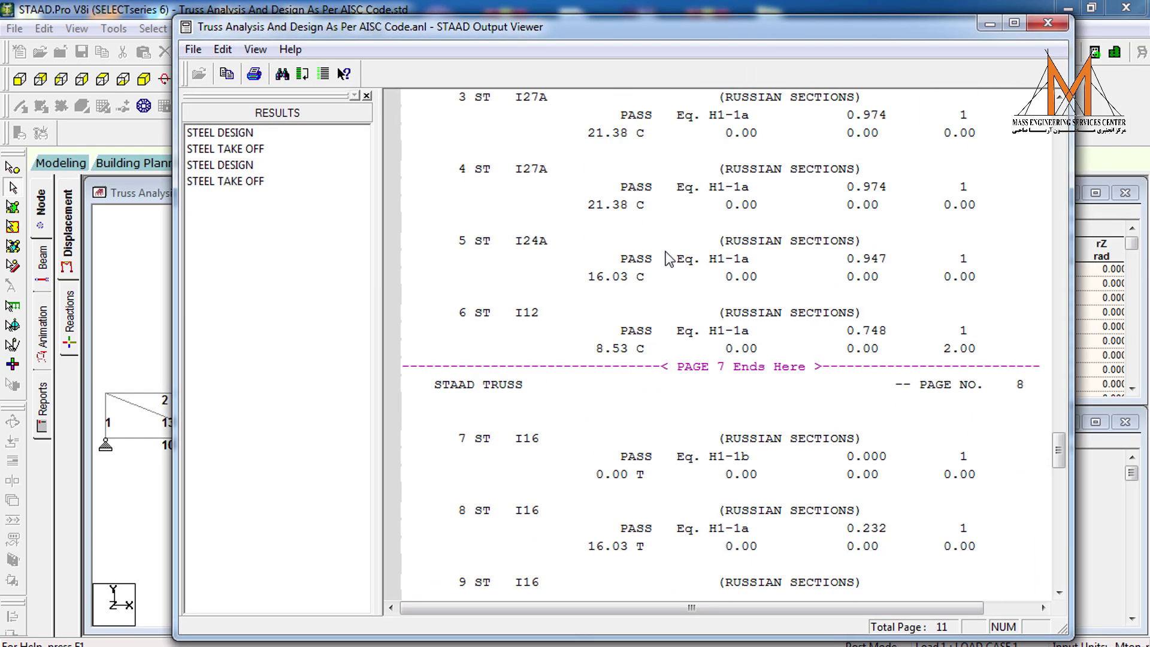
scroll(679, 395, down, 15)
scroll(679, 396, down, 15)
scroll(691, 396, up, 5)
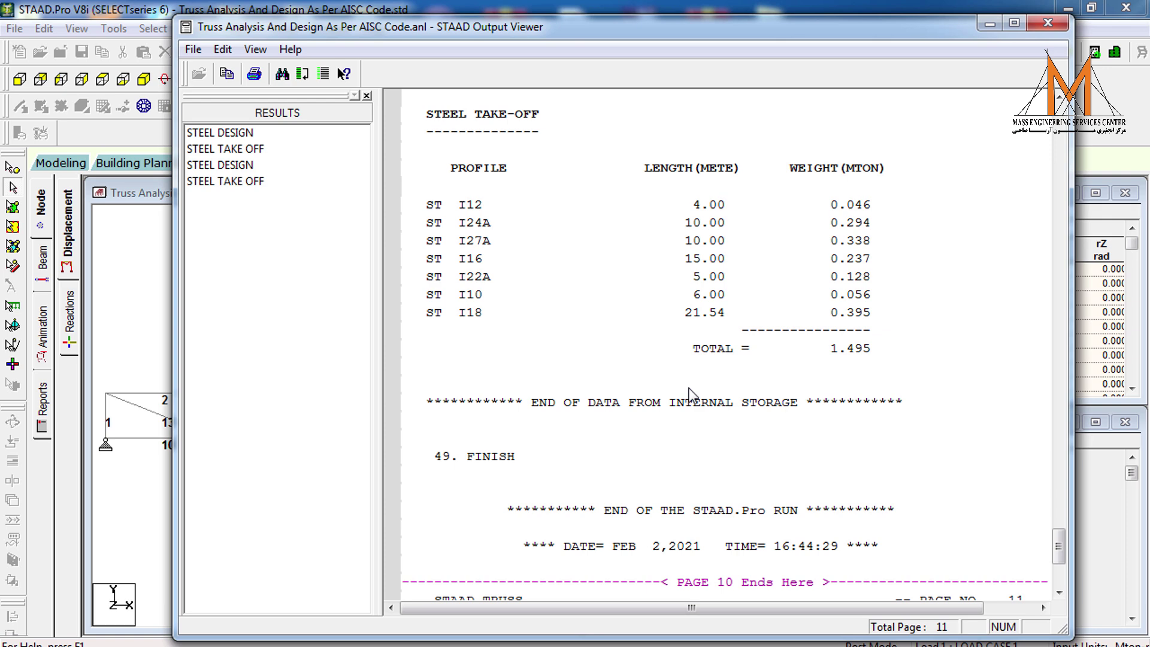
scroll(690, 396, up, 3)
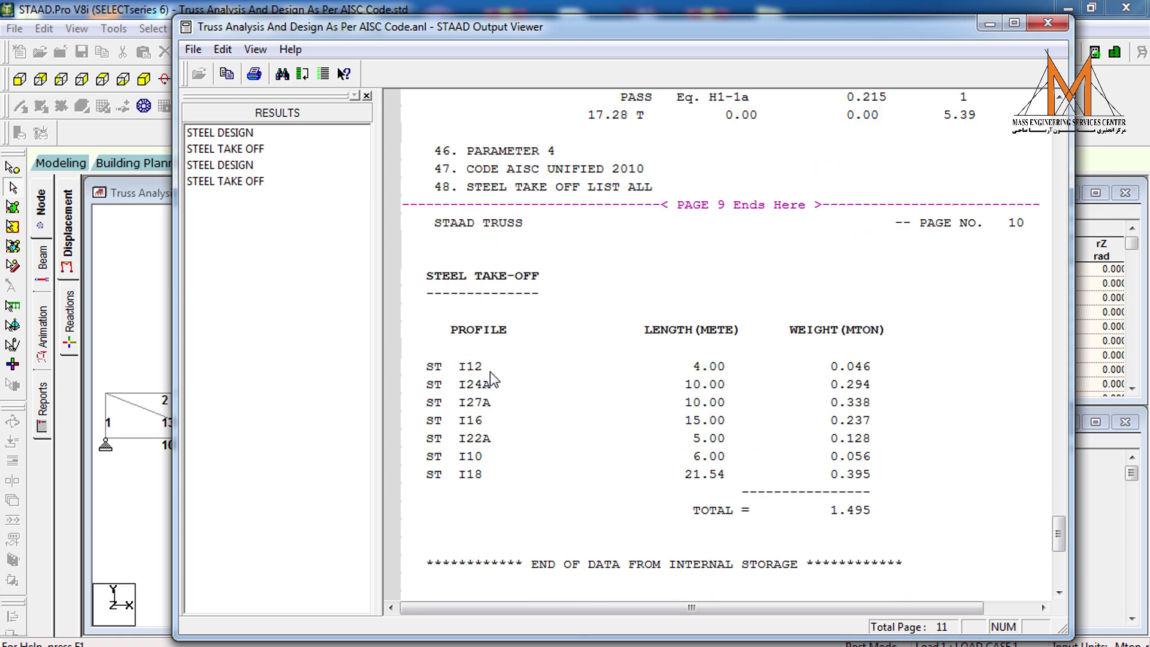
drag(467, 336, 470, 480)
click(489, 485)
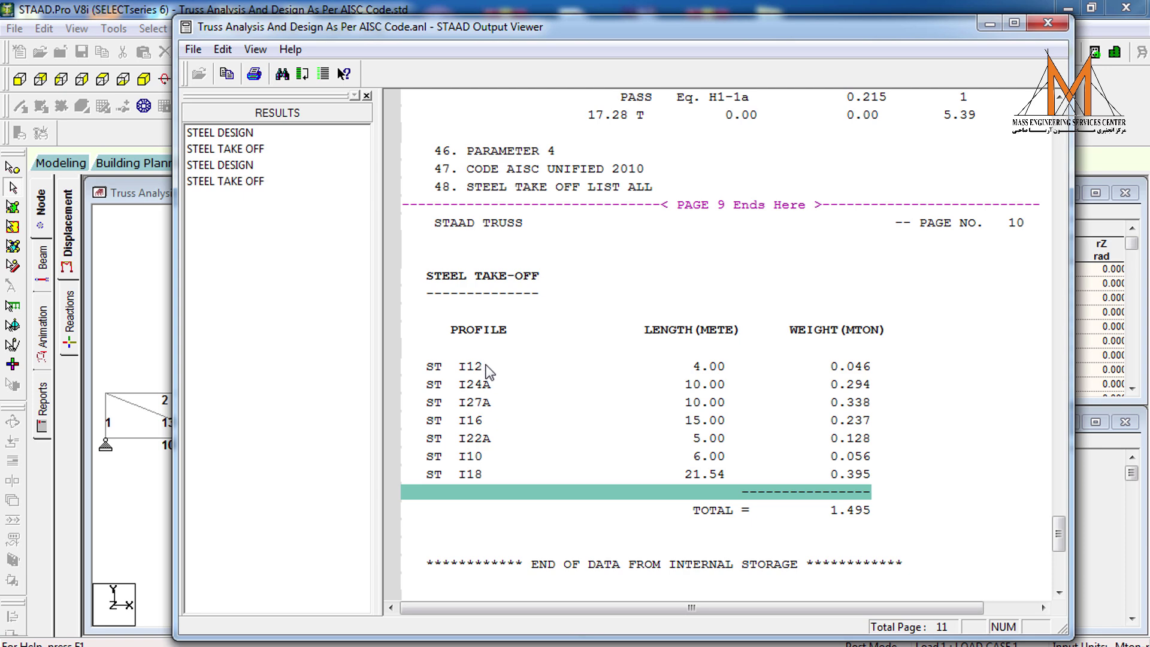